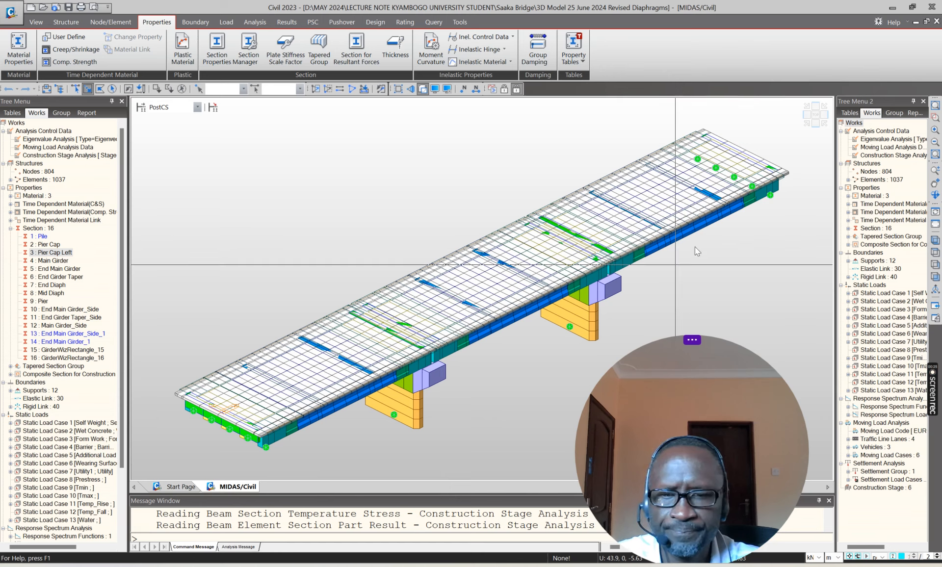
Step: Inspect the whole three-span bridge model in front elevation and isometric views, rotating it freely
left_click(815, 123)
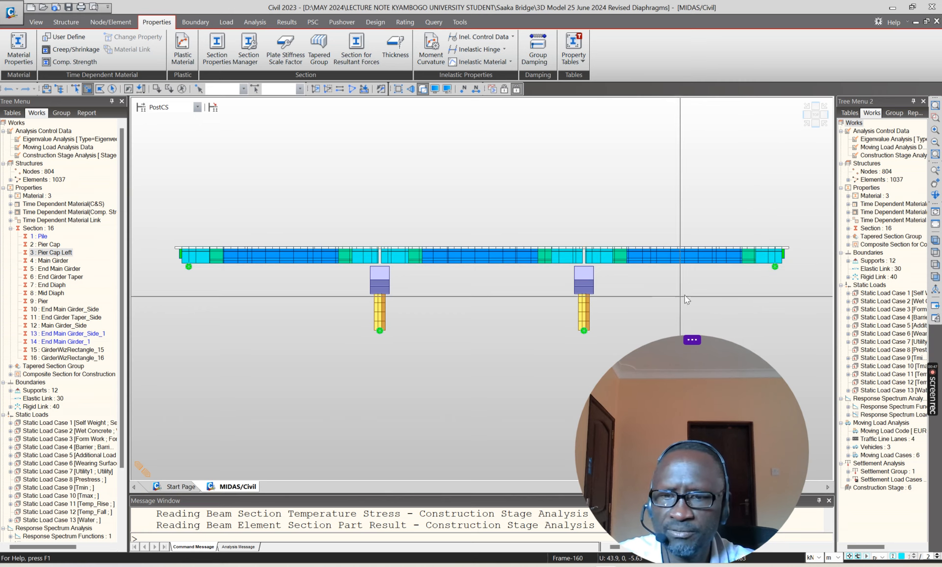
left_click(807, 116)
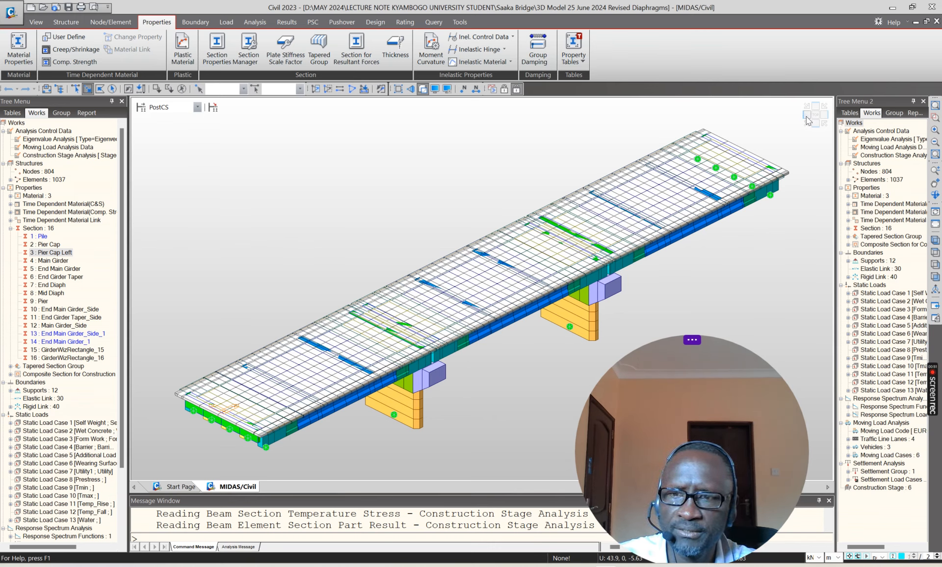
left_click(935, 195)
left_click_drag(713, 254, 445, 343)
Step: Isolate a strip of the first span near midspan, selected in plan, and view its girder cross-section
left_click(815, 115)
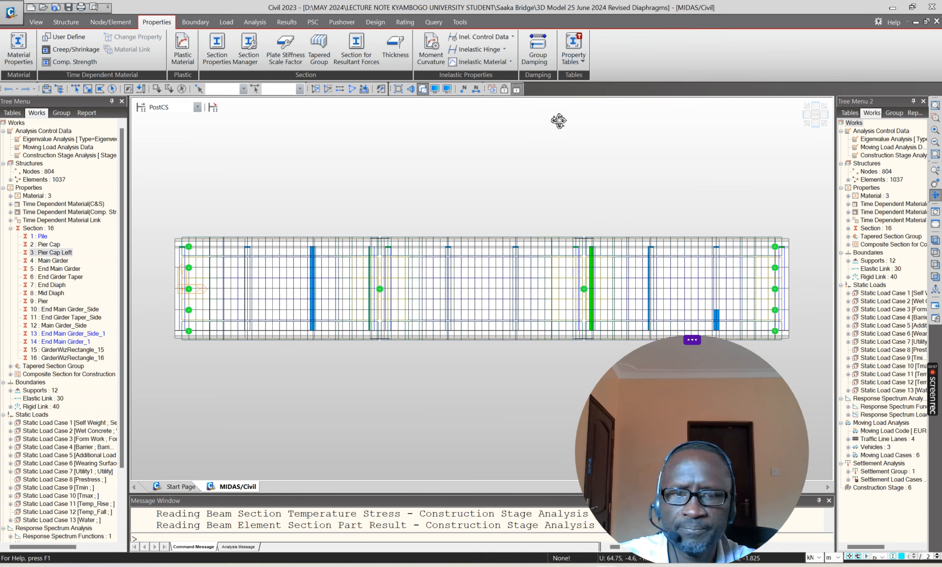
left_click(88, 89)
left_click_drag(264, 219, 310, 354)
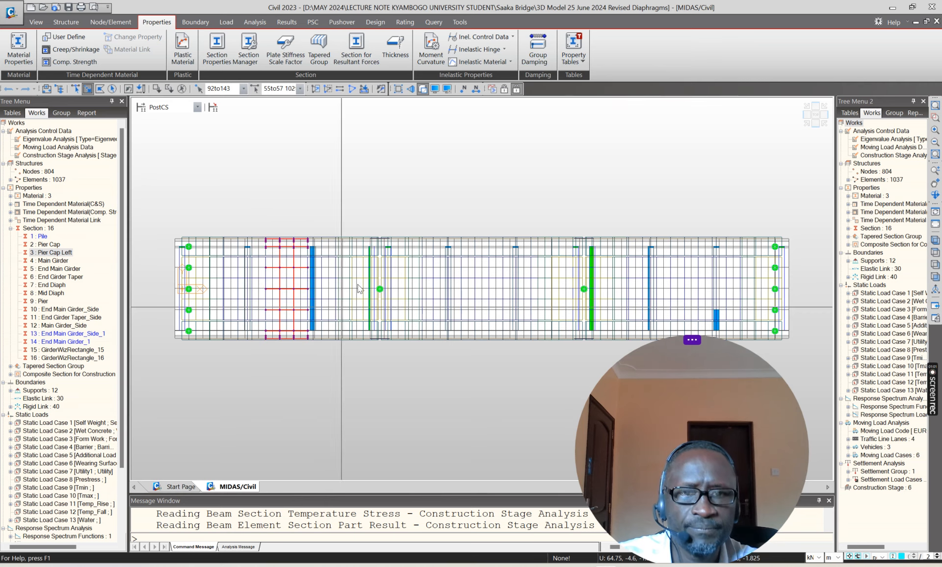
left_click(316, 89)
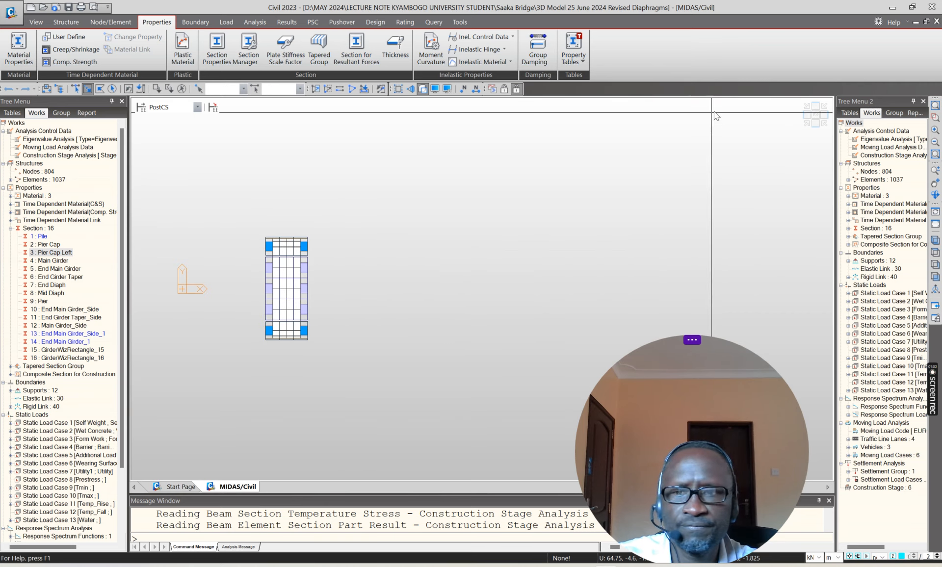
left_click(805, 112)
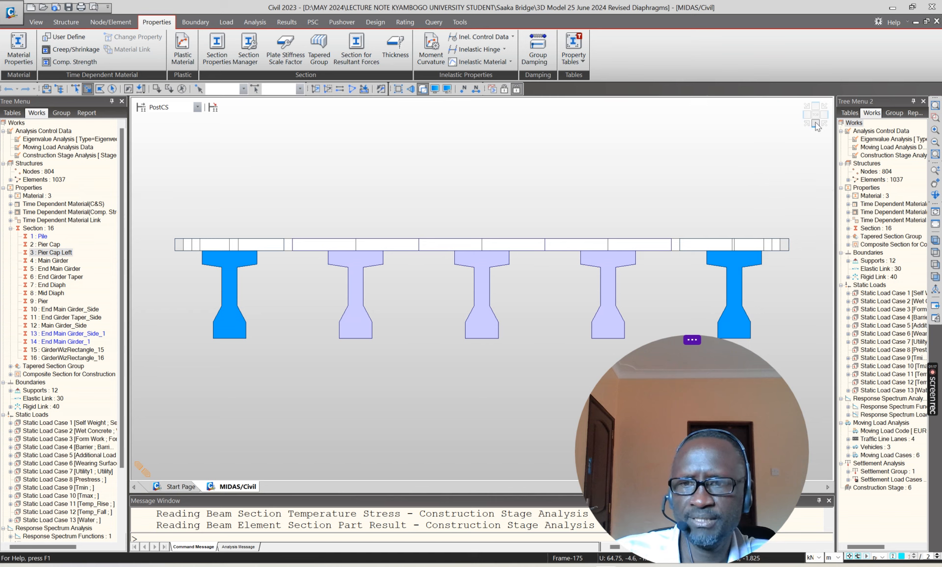
Step: Reactivate the entire model and view the bridge from its end and in front elevation
left_click(351, 89)
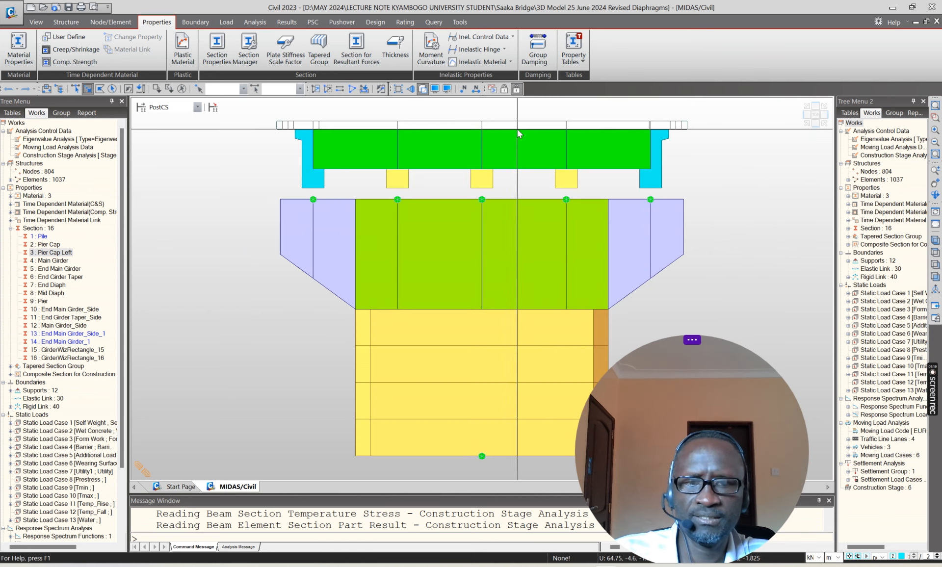
scroll(238, 213, "down", 4)
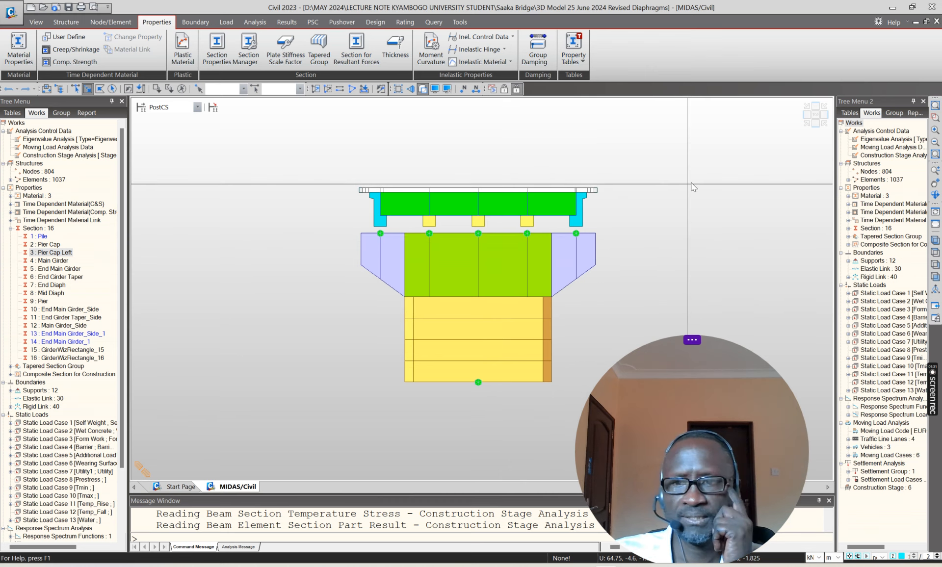
left_click(815, 123)
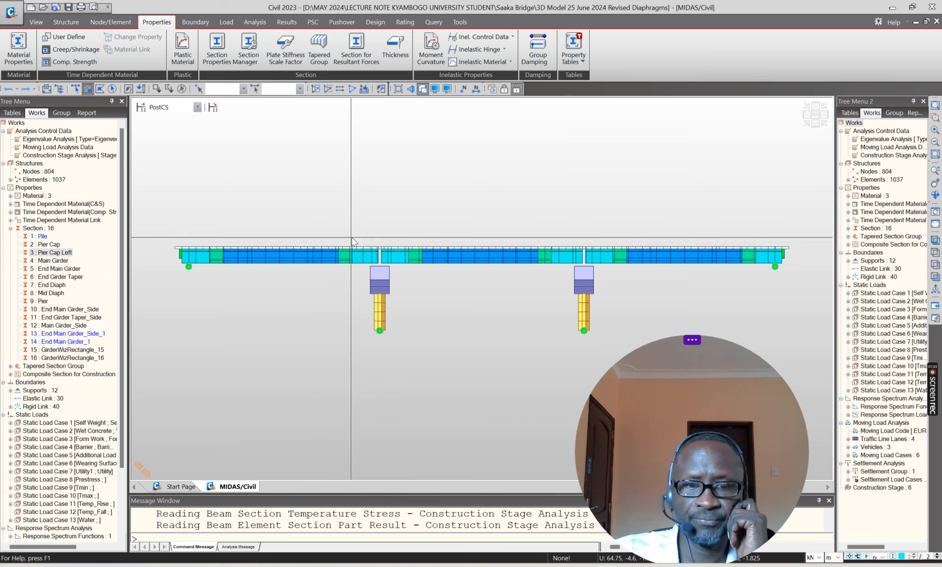
Step: Isolate the deck portion over the first pier and inspect its end girders and diaphragms in cross-section and isometric views
left_click_drag(353, 232, 410, 266)
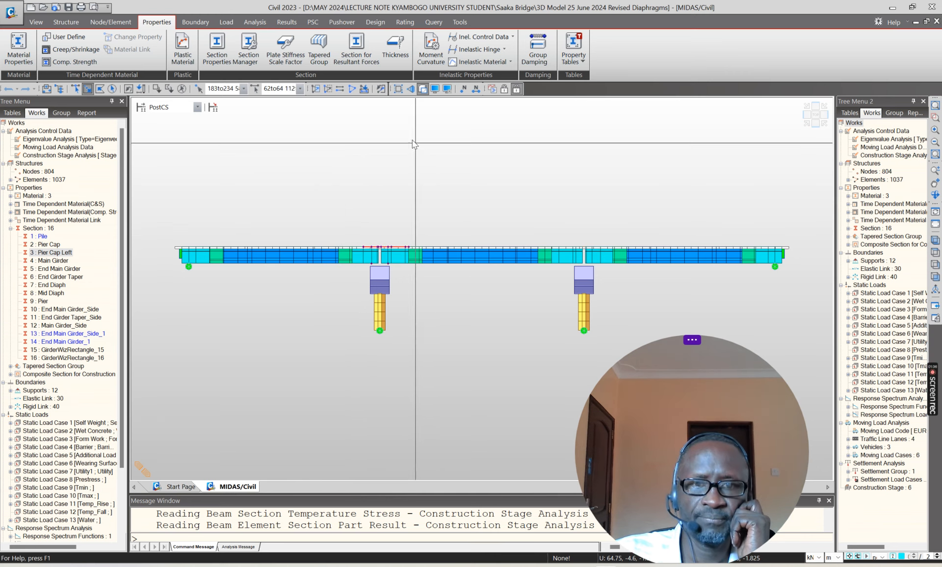
left_click(315, 89)
left_click(804, 119)
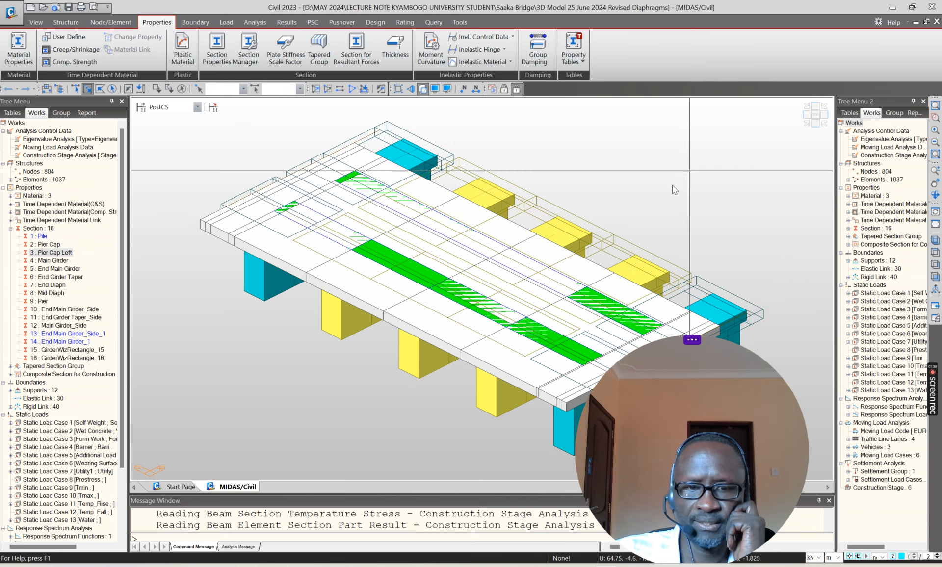
left_click(807, 115)
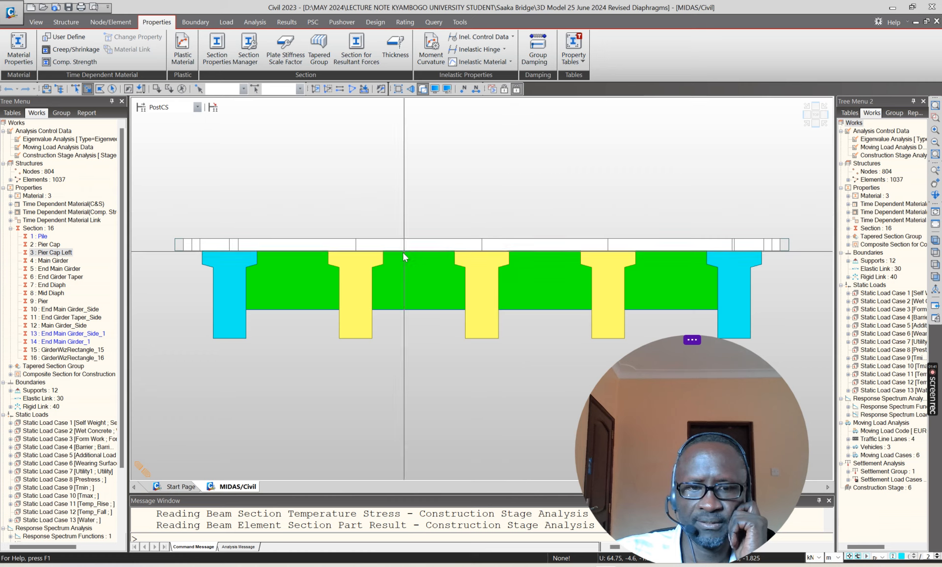
scroll(329, 234, "down", 5)
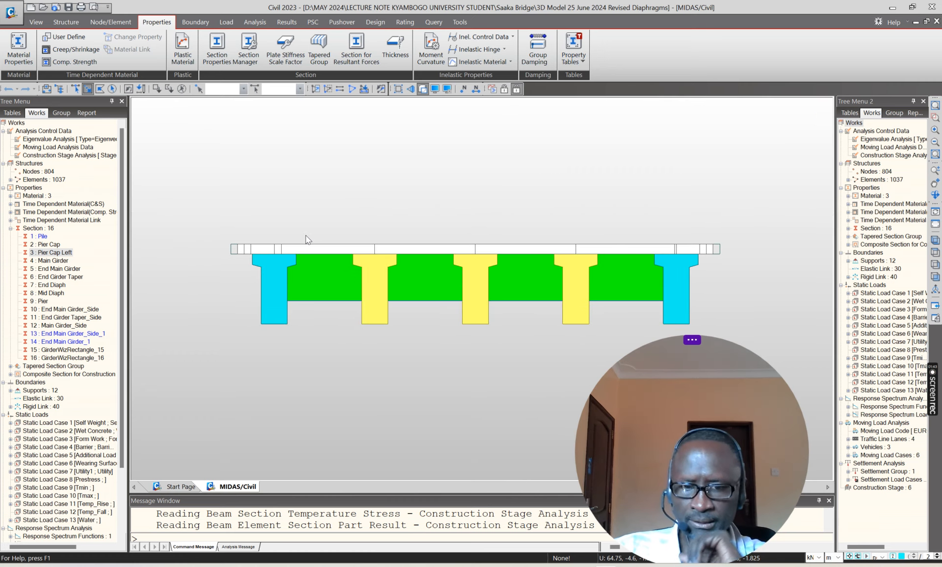
scroll(305, 235, "down", 1)
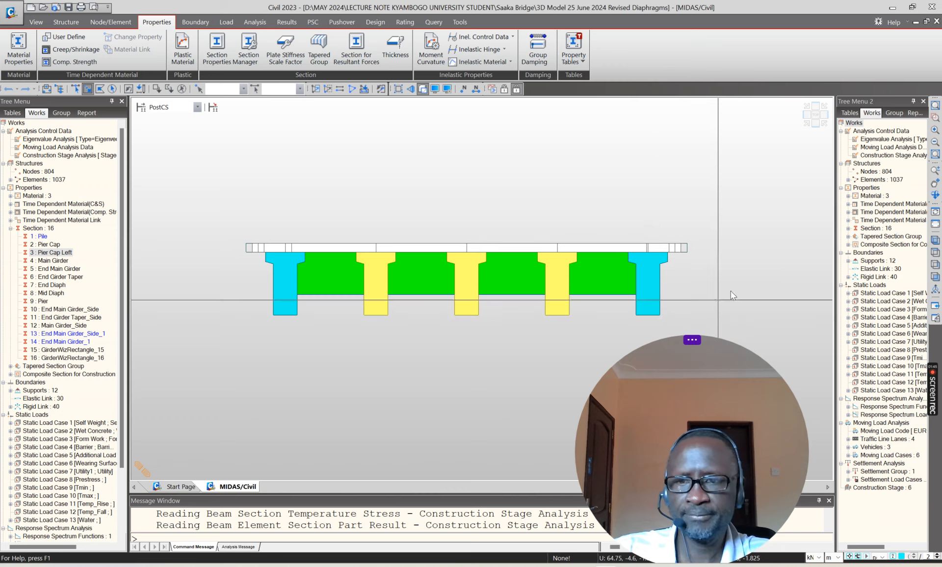
left_click(808, 121)
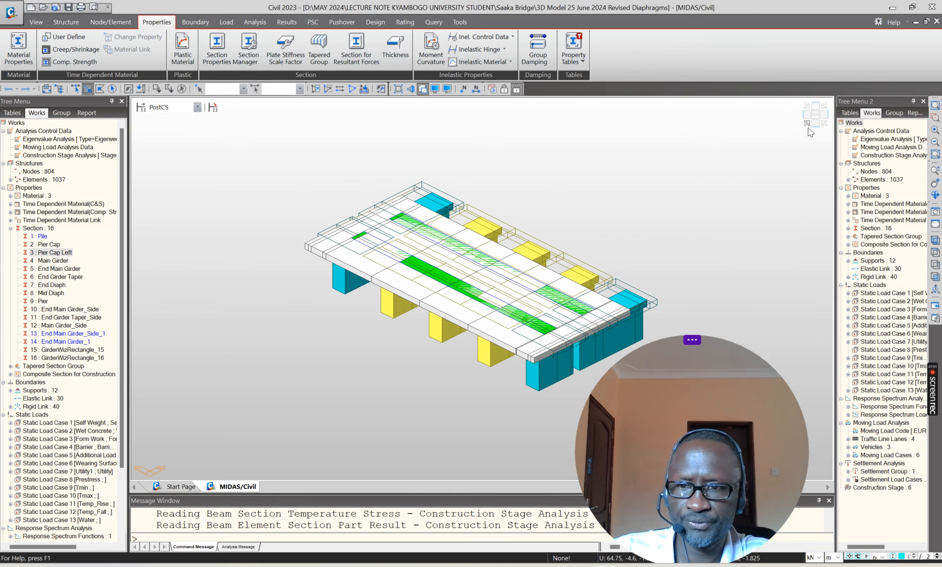
Step: Reactivate all elements and inspect the complete bridge in the isometric view
left_click(351, 89)
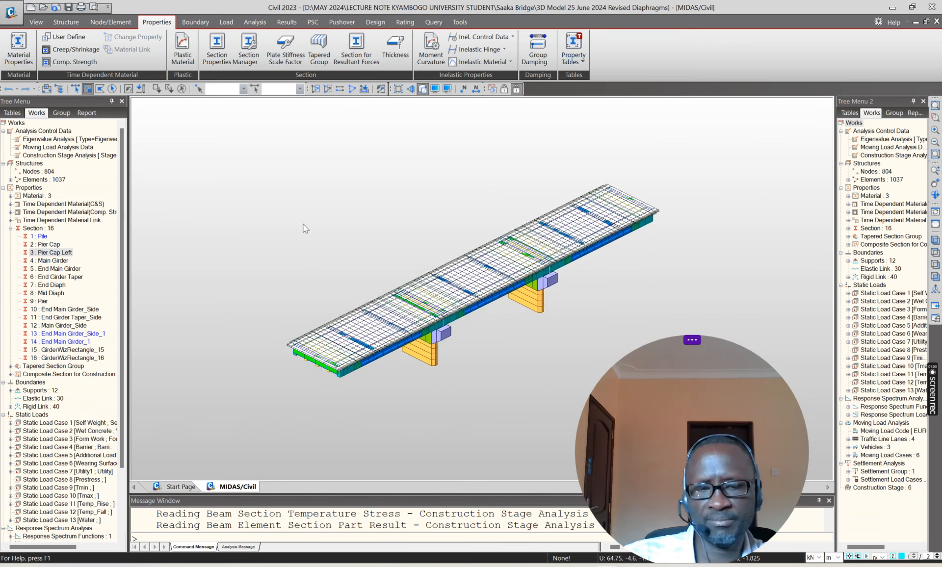
scroll(302, 224, "up", 1)
scroll(596, 294, "up", 4)
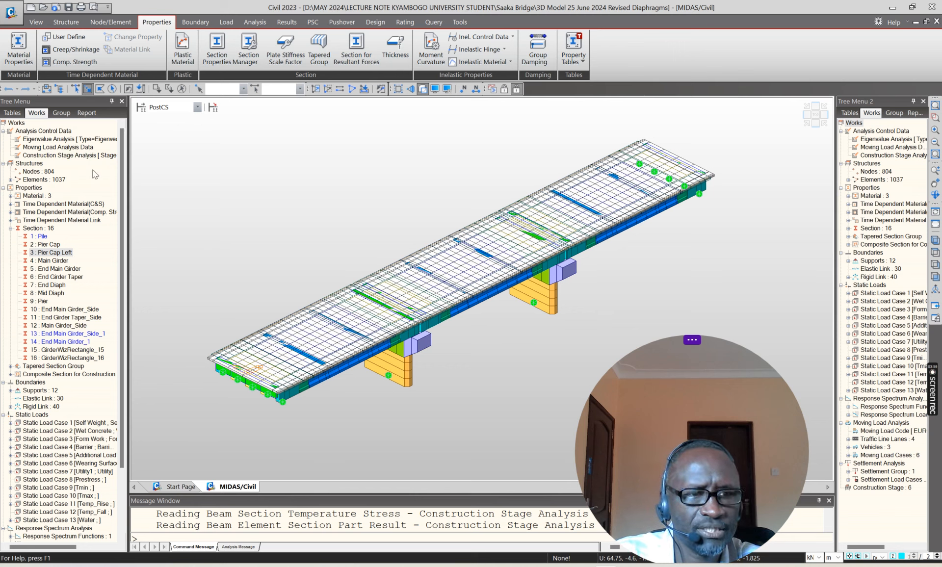
scroll(279, 231, "down", 1)
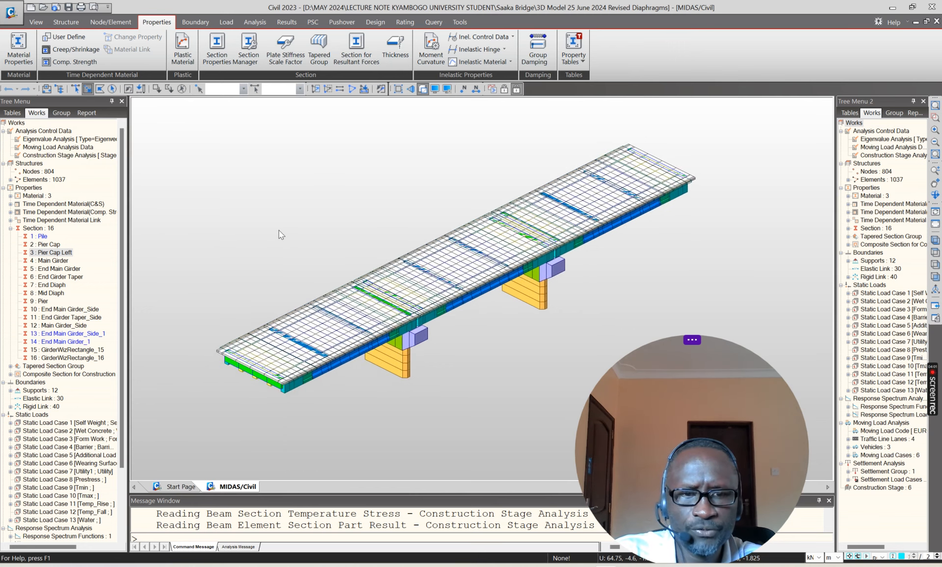
scroll(278, 230, "up", 1)
Step: Display construction stage Stage1 and highlight the abutment and pier base supports, then clear the selection
left_click(198, 108)
left_click(181, 118)
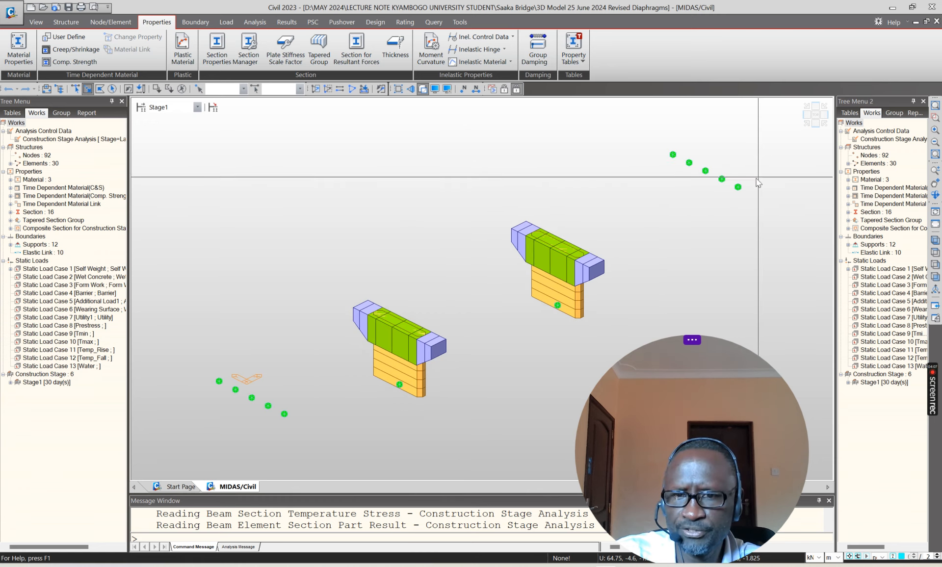
left_click_drag(655, 143, 785, 221)
left_click_drag(219, 336, 281, 442)
left_click_drag(249, 390, 309, 426)
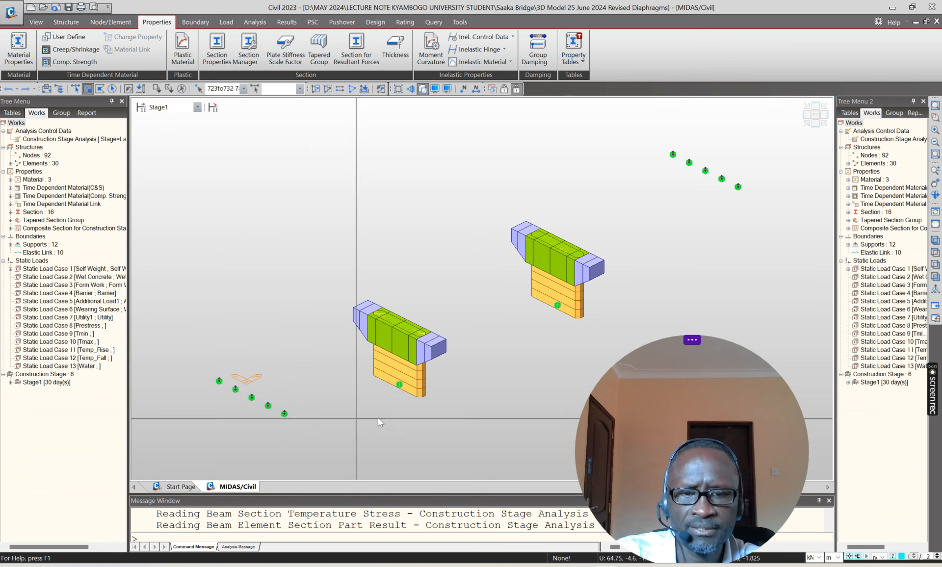
left_click_drag(546, 295, 572, 328)
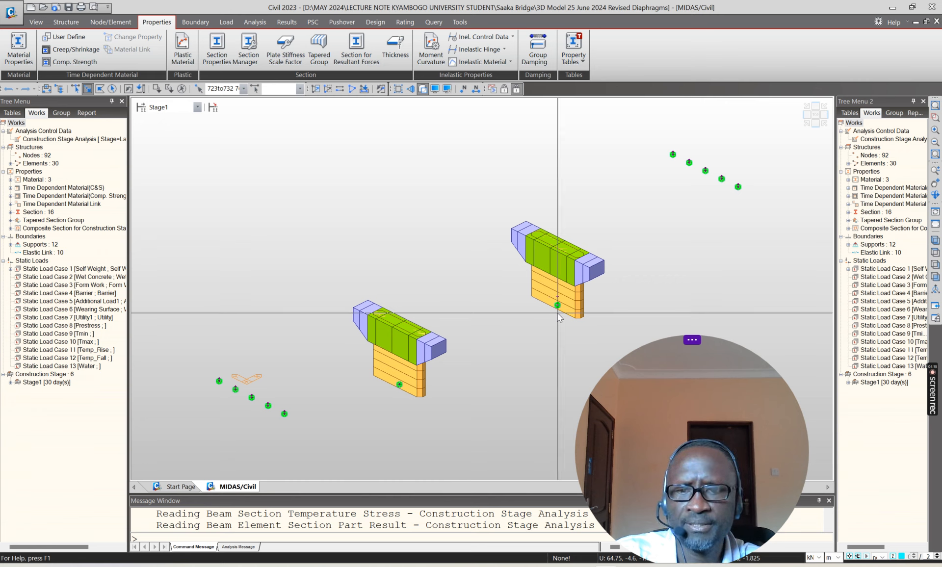
left_click_drag(197, 357, 308, 437)
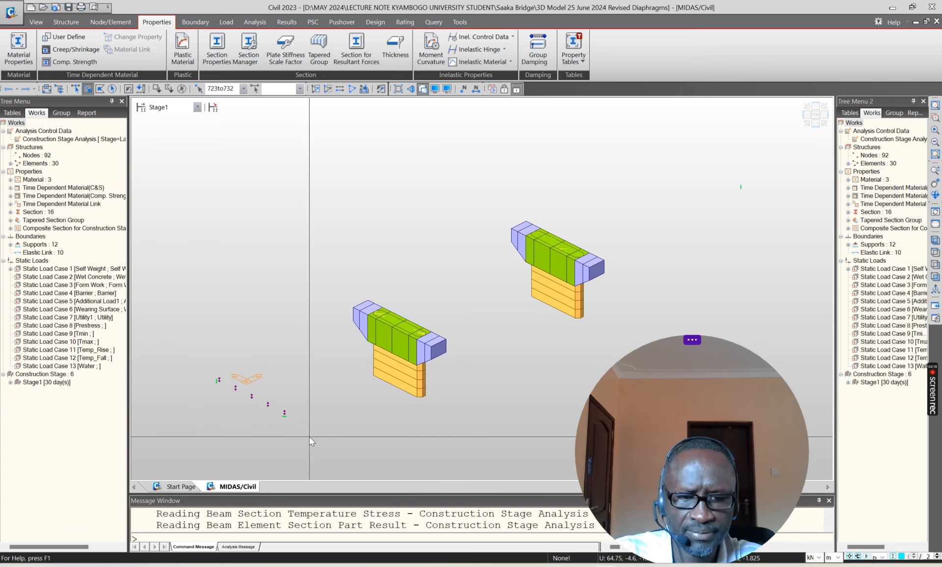
left_click_drag(362, 374, 415, 410)
key("Escape")
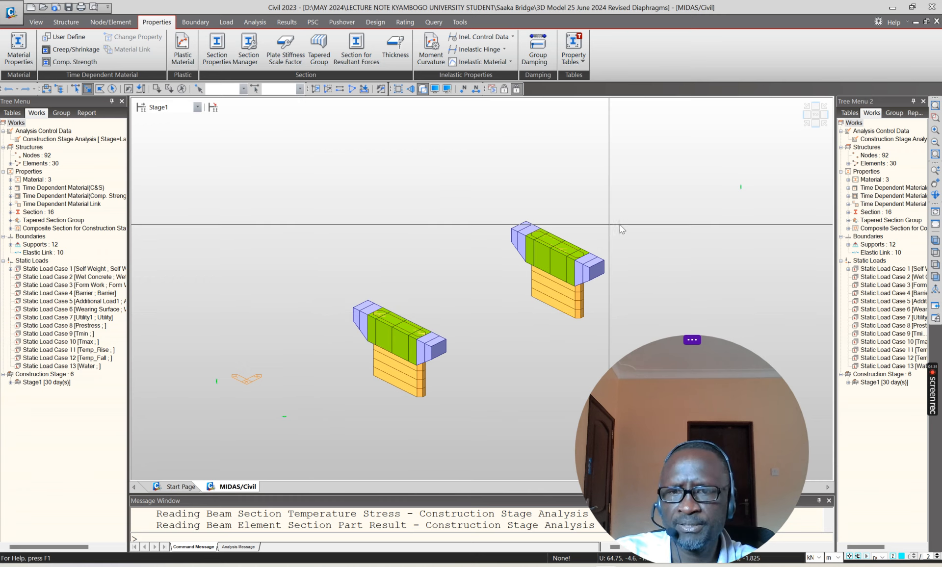
Step: Step the model display through construction stages Stage2, Stage3-2 and Stage5
left_click(196, 107)
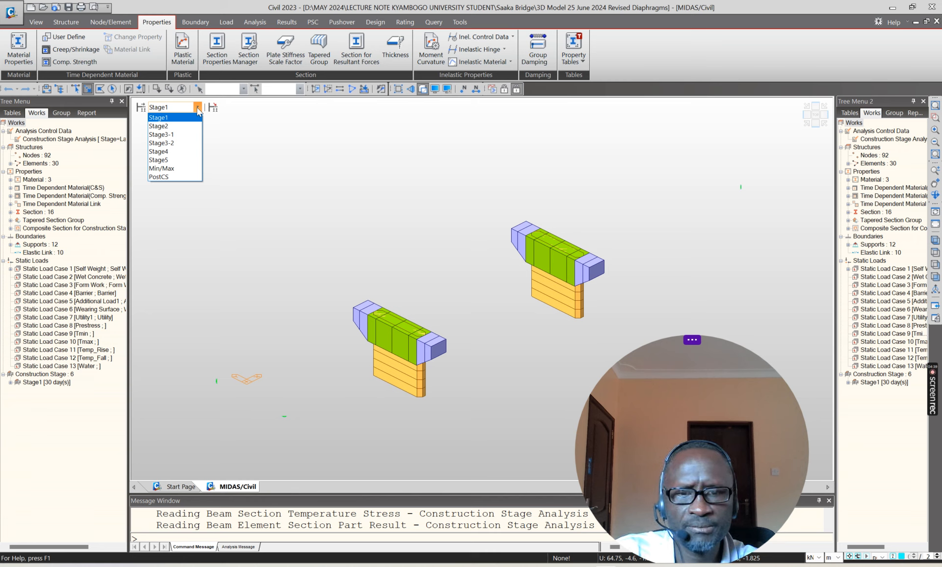
left_click(162, 126)
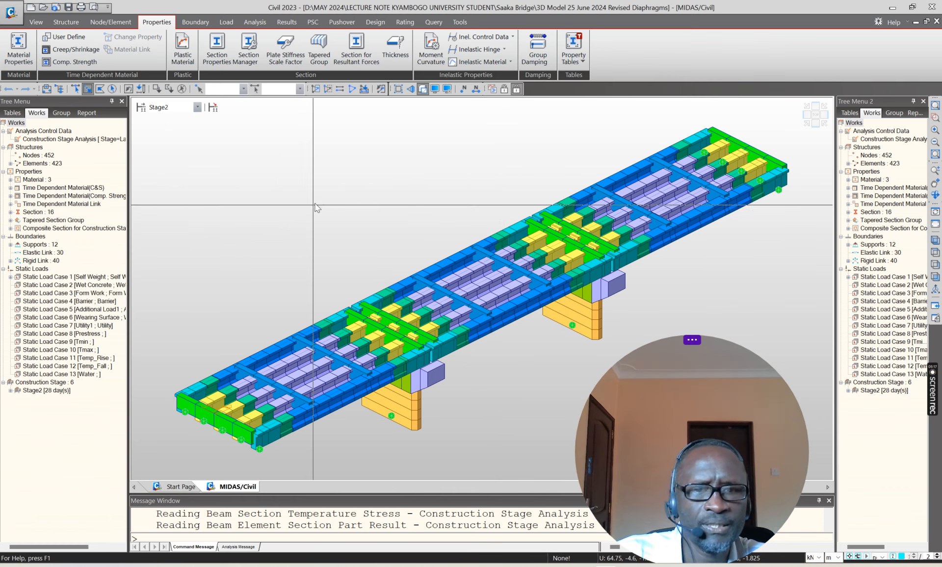
left_click(197, 107)
left_click(192, 143)
left_click(196, 107)
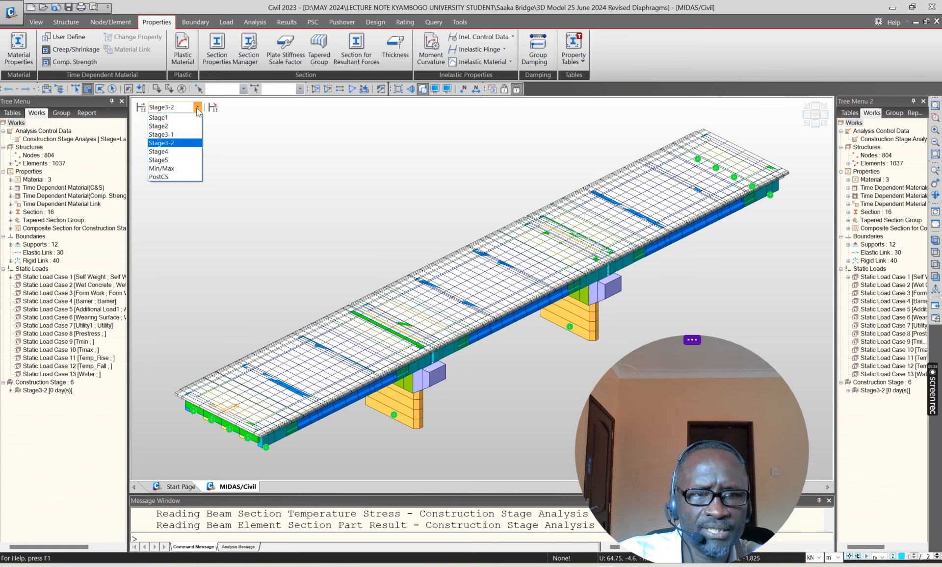
left_click(163, 160)
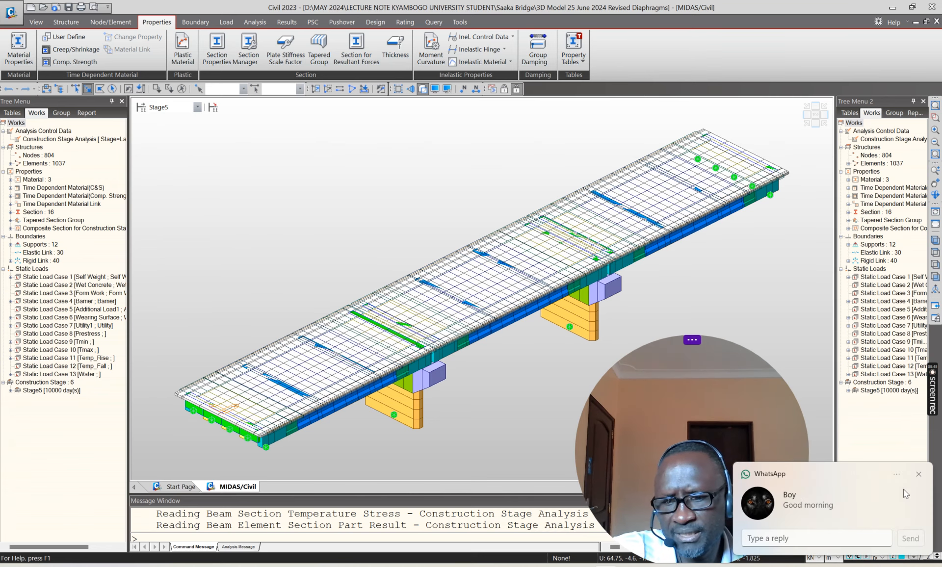
left_click(919, 474)
left_click_drag(680, 366, 628, 364)
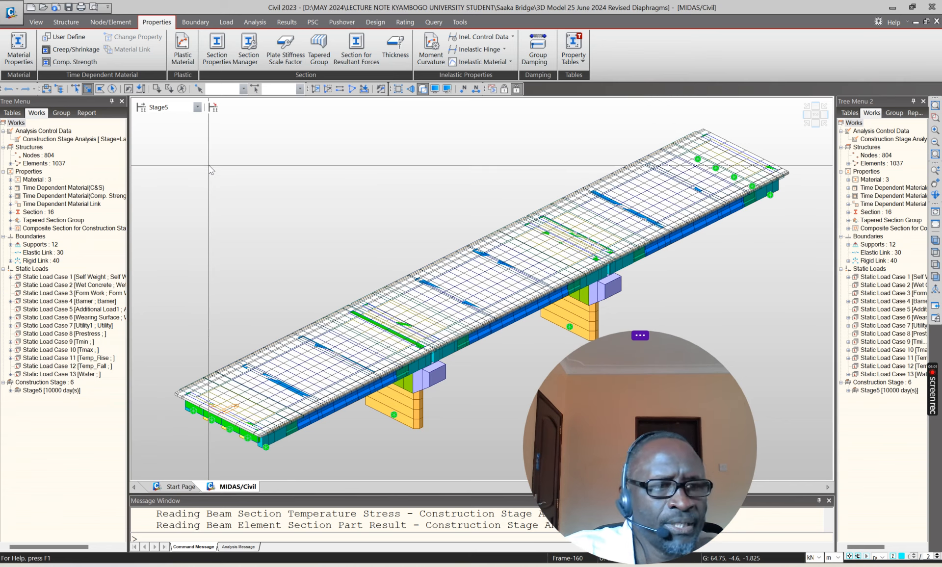
Step: Review the concrete standard and grade in the C35/45 material properties and close them without changes
left_click(11, 179)
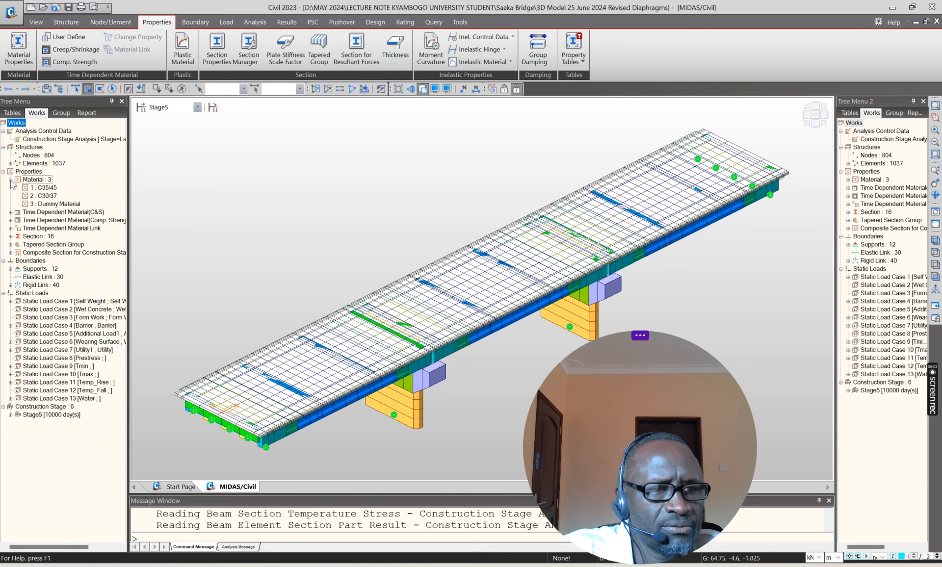
left_click(43, 188)
right_click(43, 187)
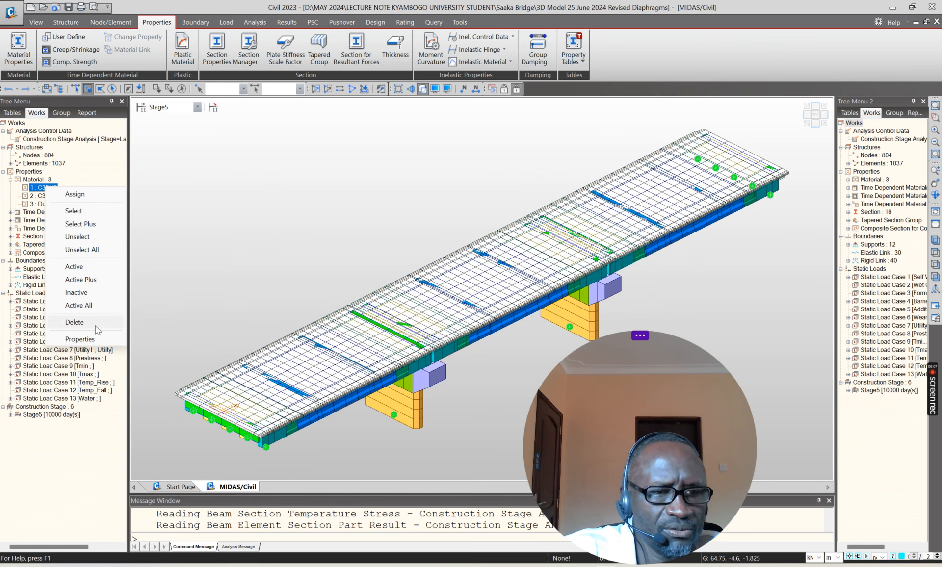
left_click(89, 339)
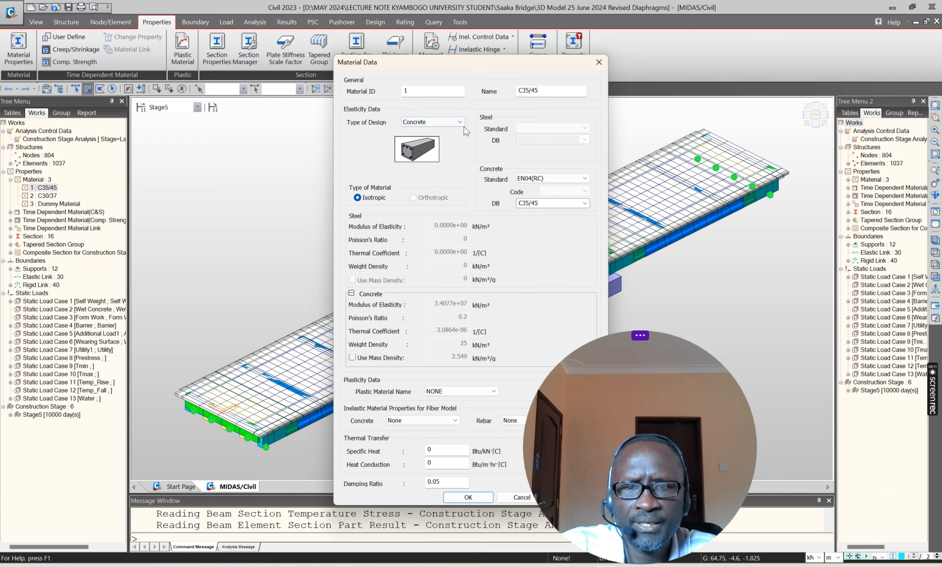
left_click(539, 179)
left_click(538, 186)
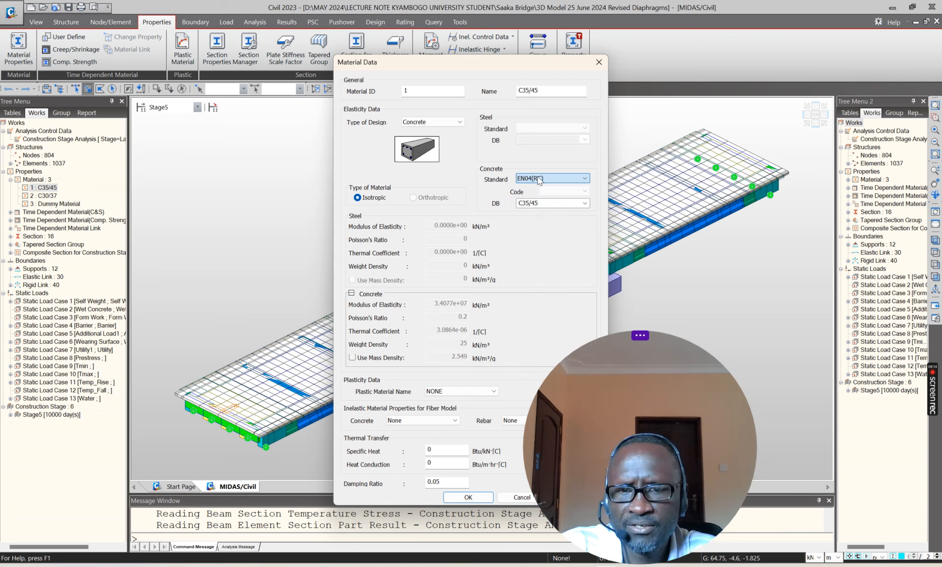
left_click(585, 203)
left_click(585, 203)
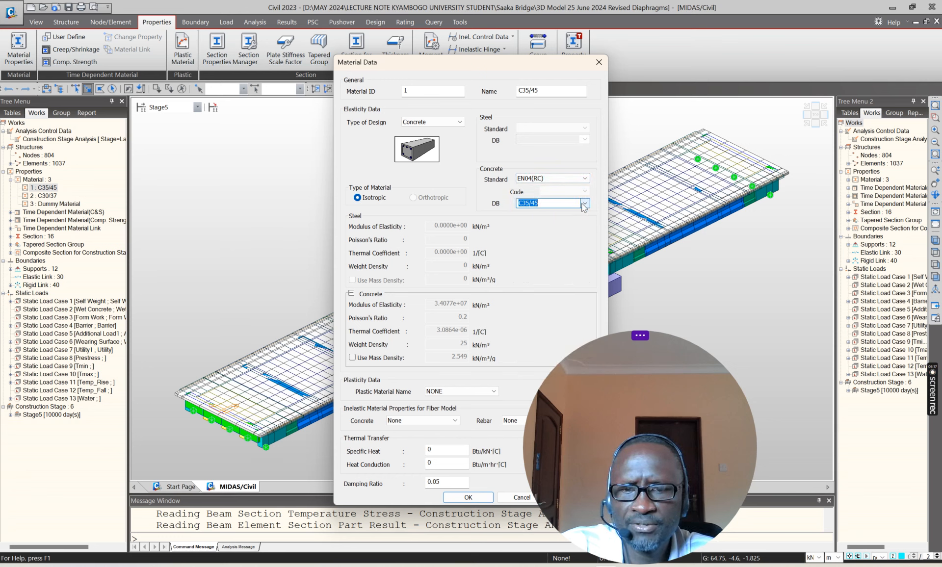
left_click(538, 203)
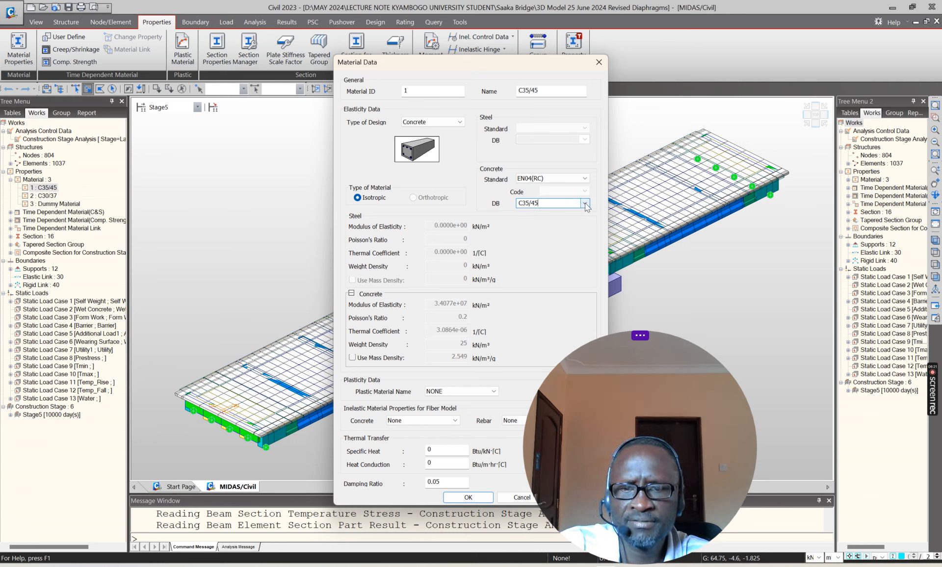
left_click(599, 63)
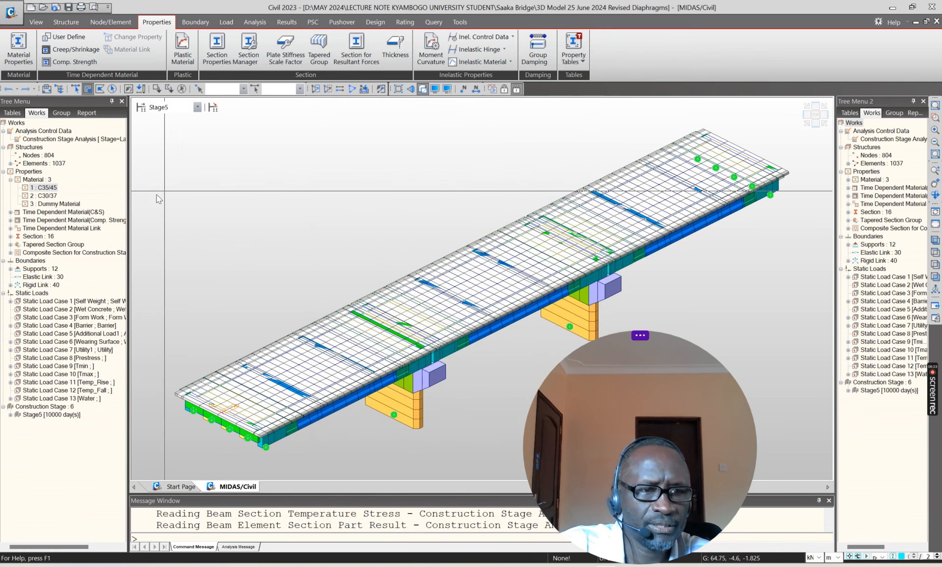
Step: Review the Creep&Shrinkage time-dependent material and its creep coefficient curve, then close the definition without changes
left_click(10, 212)
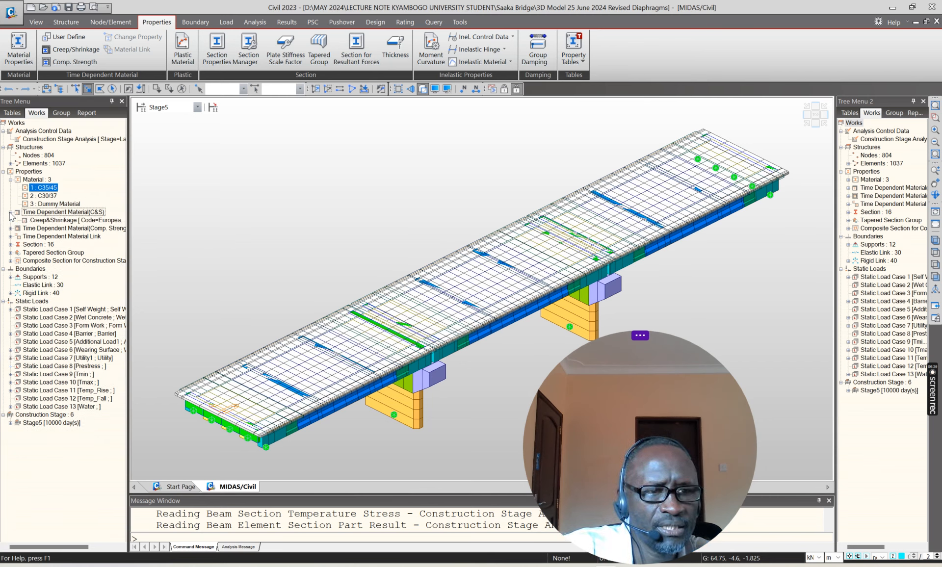
left_click(53, 222)
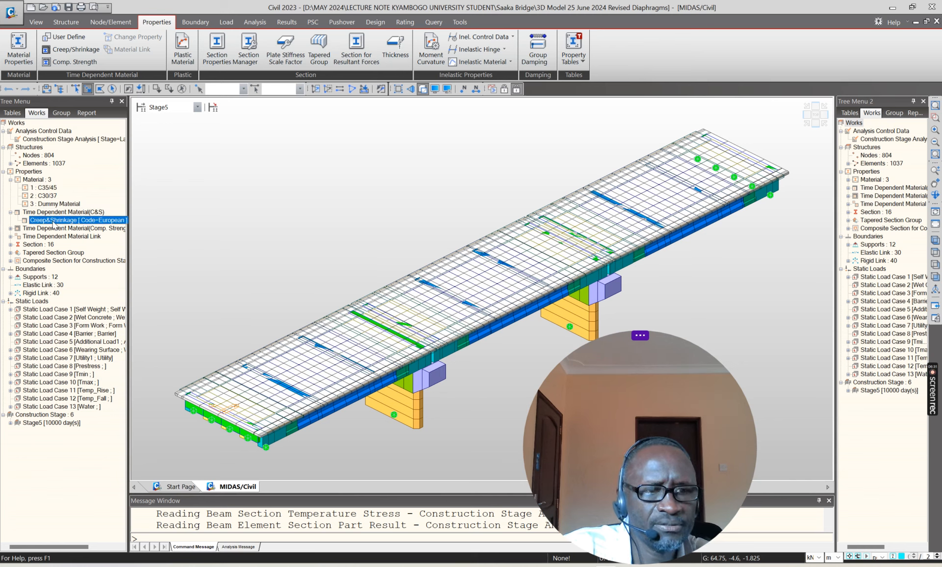
right_click(54, 222)
left_click(82, 246)
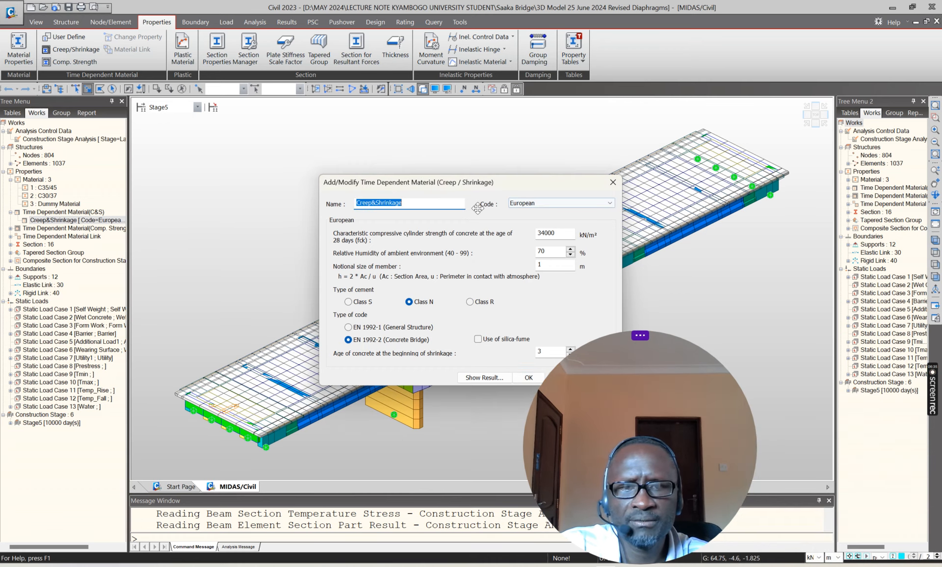
left_click(498, 376)
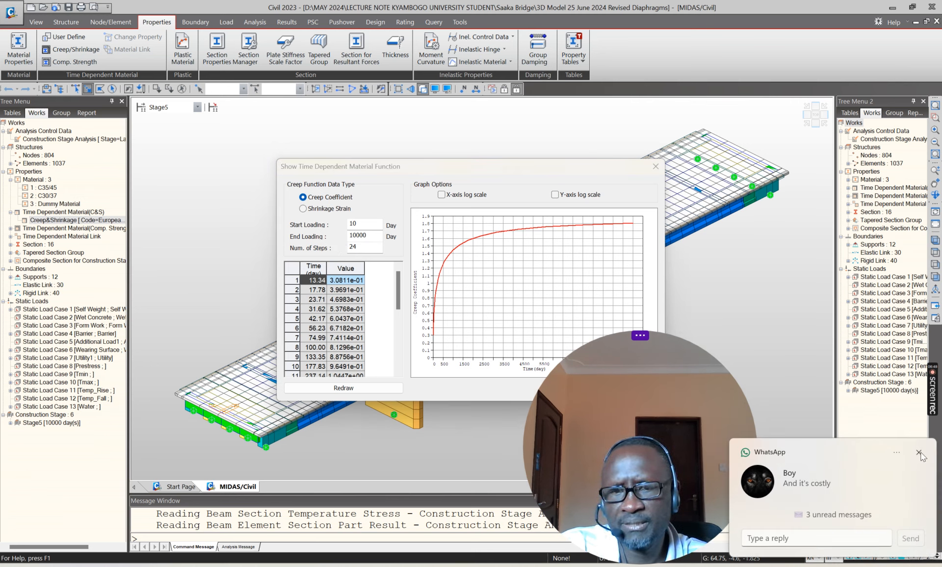
left_click(652, 166)
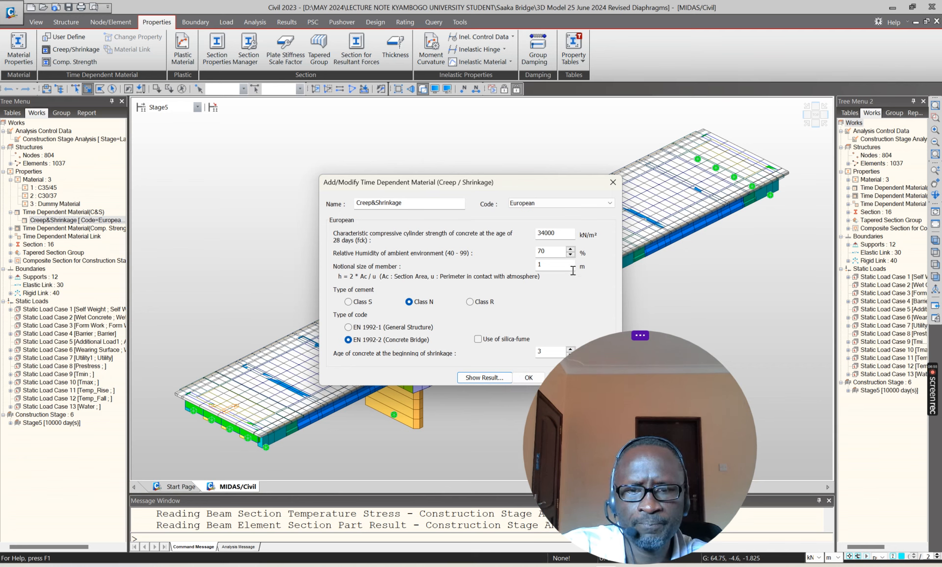
left_click_drag(568, 182, 500, 147)
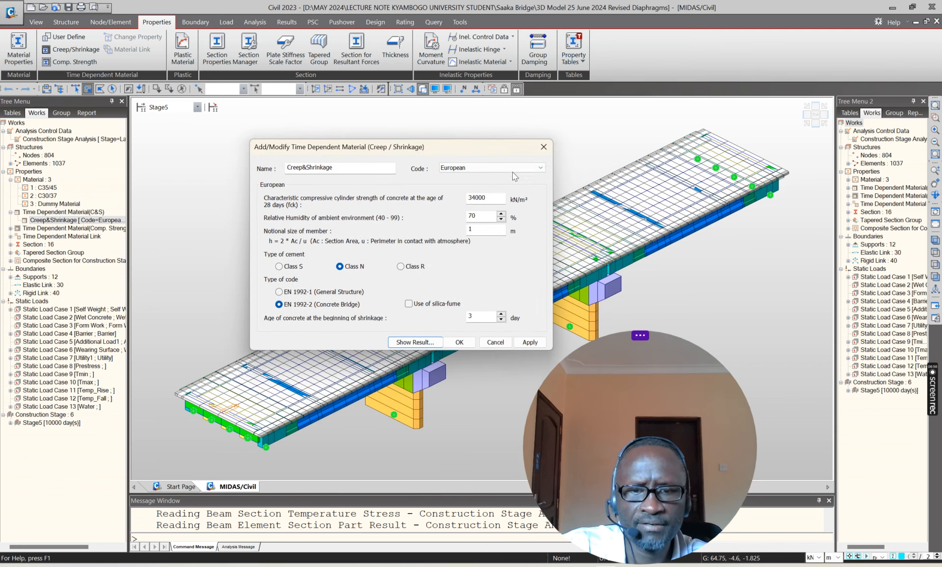
left_click(498, 342)
Step: Review the Compressive time-dependent material's strength development settings and graph, then close it without changes
left_click(10, 229)
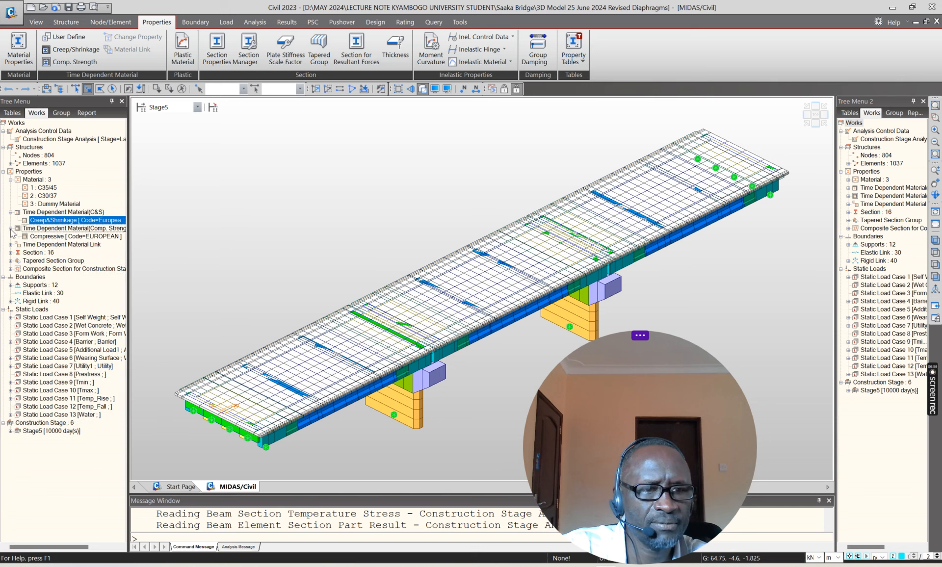
left_click(93, 237)
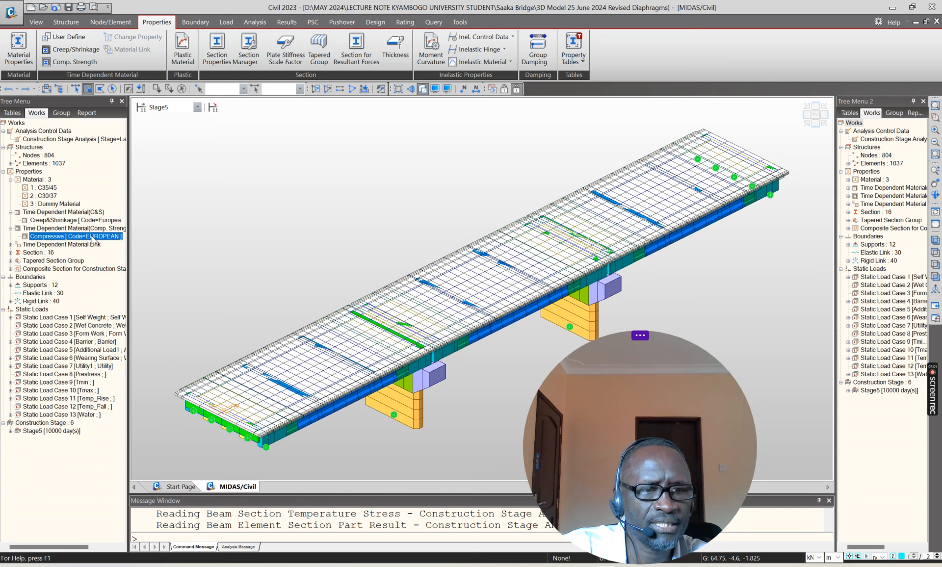
right_click(93, 236)
left_click(117, 259)
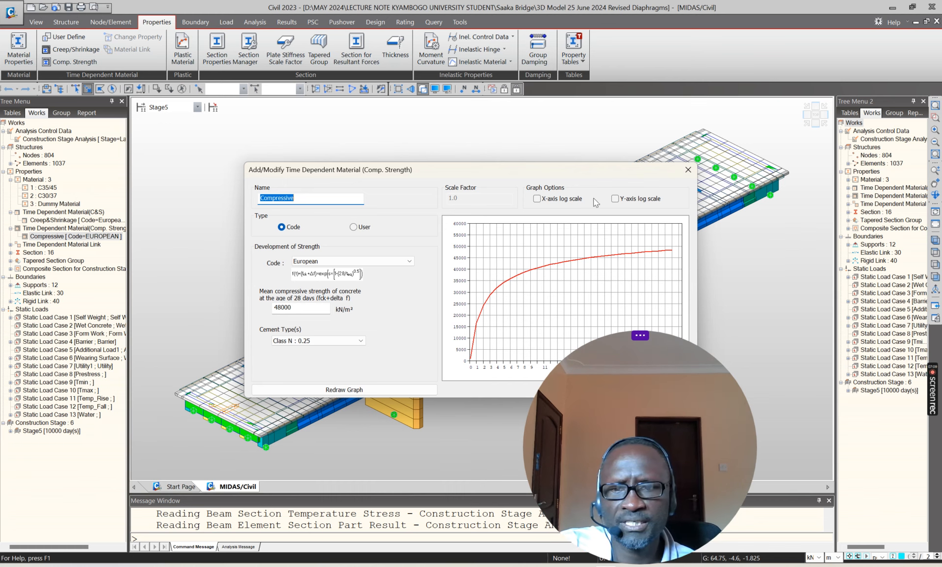
left_click(687, 170)
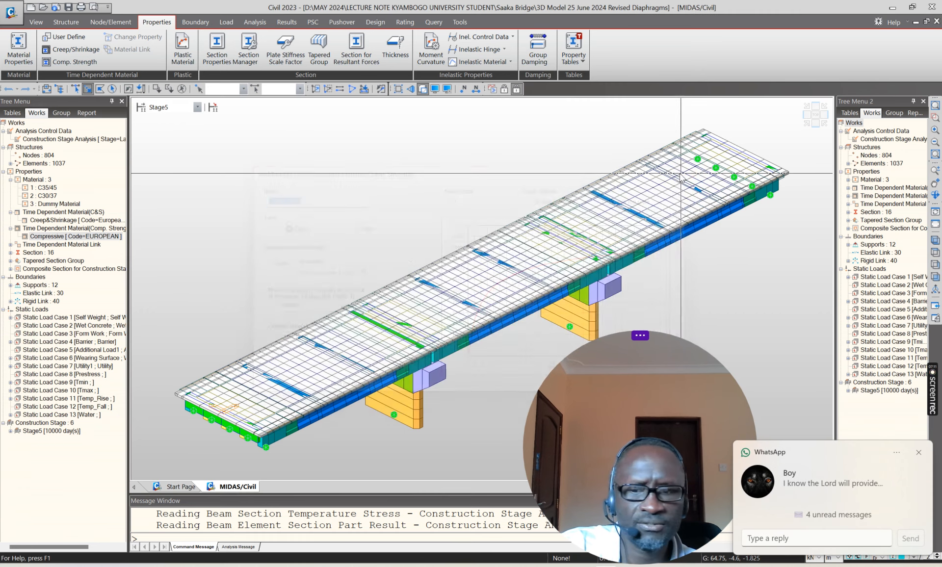
left_click(916, 453)
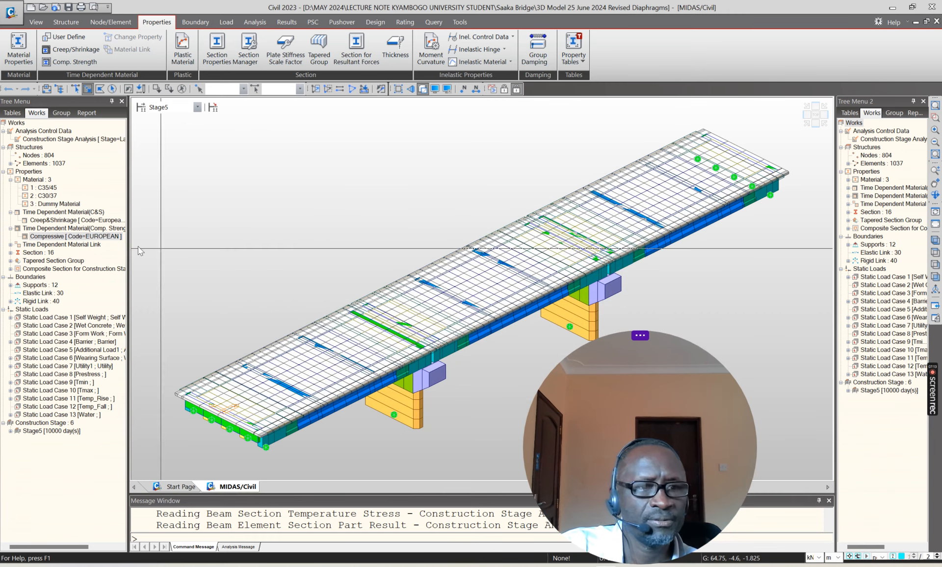
Step: Inspect the Time Dependent Material Link settings for creep/shrinkage and compressive strength in preprocessing mode, then return to postprocessing mode
left_click(10, 245)
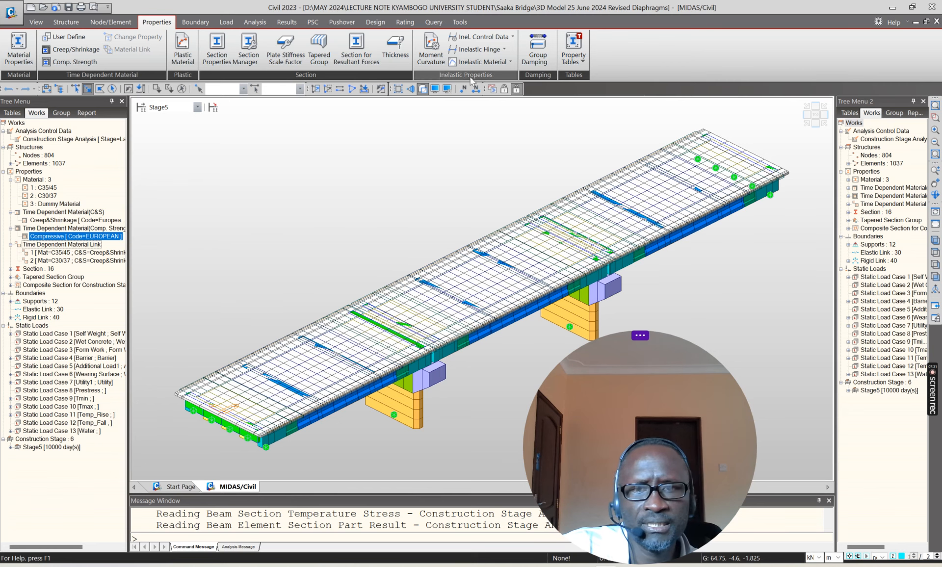
left_click(505, 89)
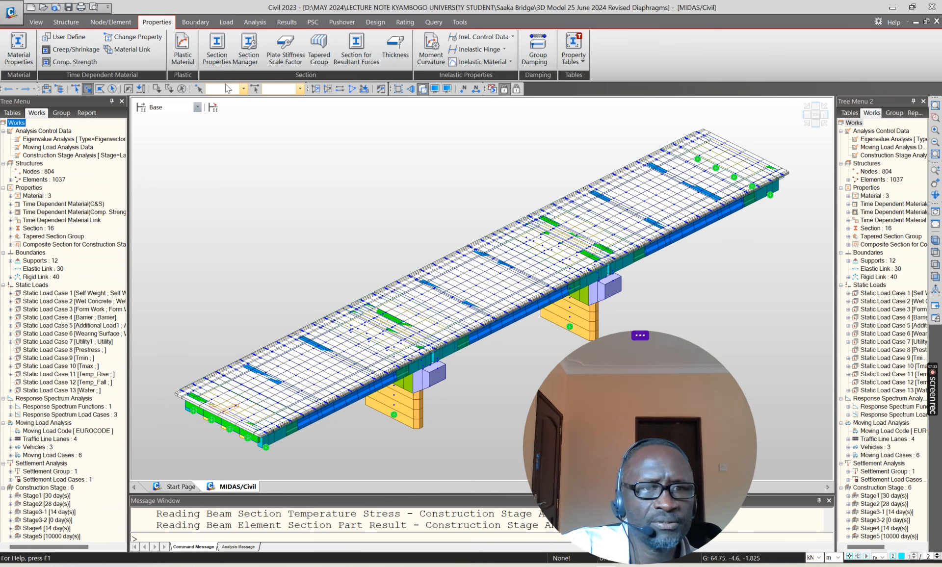
left_click(133, 49)
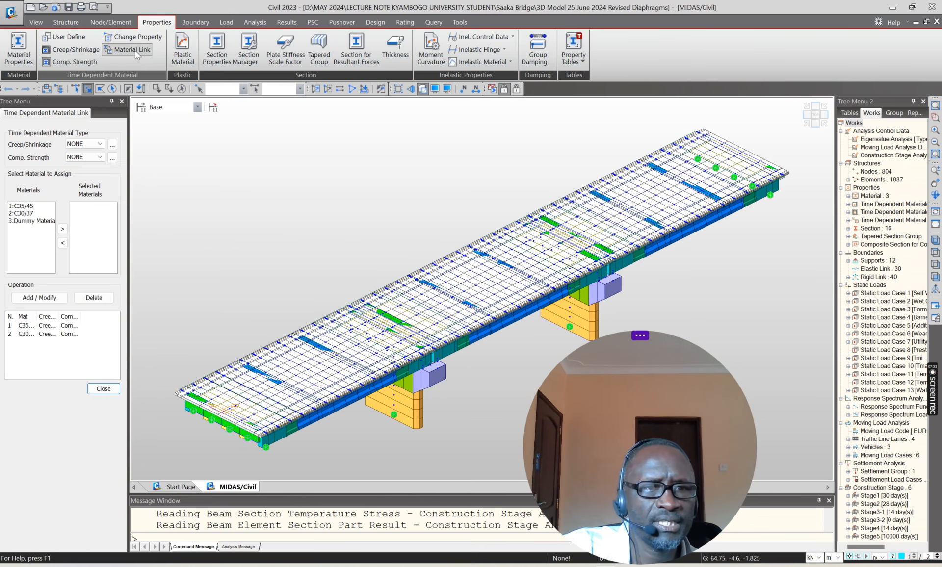
left_click(100, 144)
left_click(100, 145)
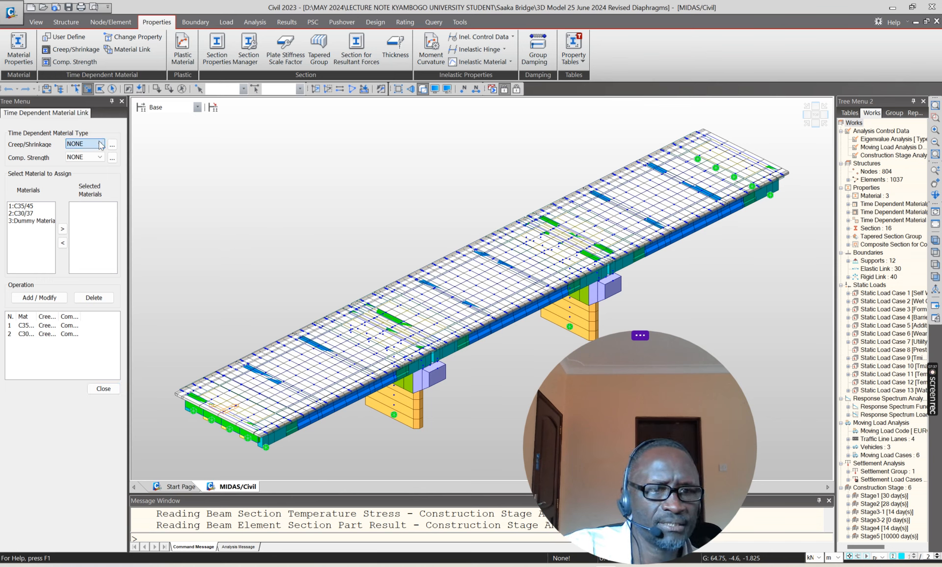
left_click(100, 158)
left_click(100, 158)
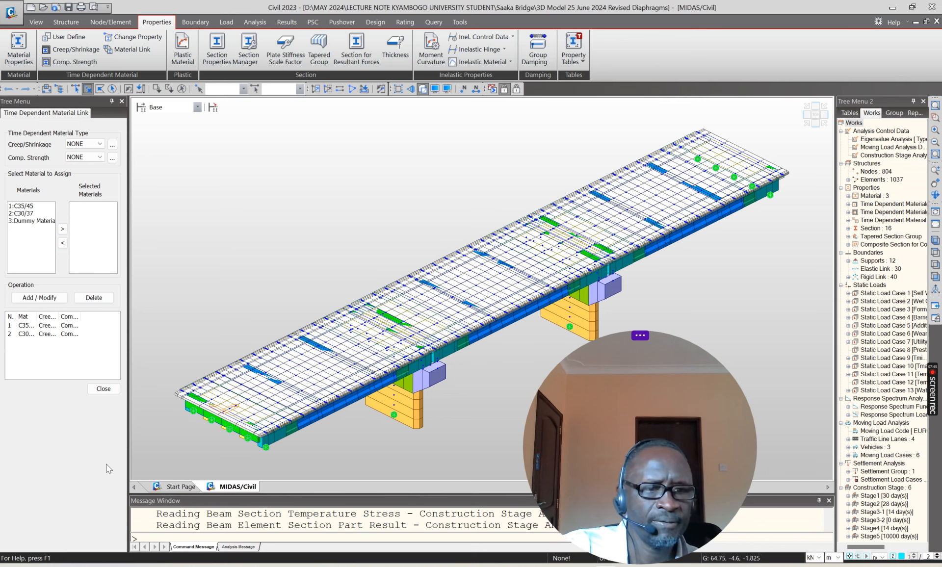
left_click(112, 386)
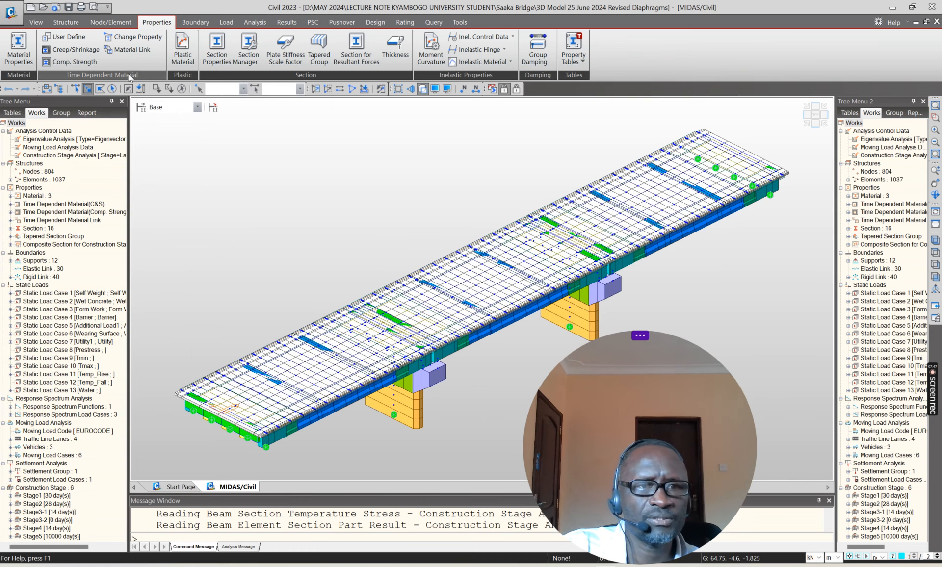
left_click(516, 89)
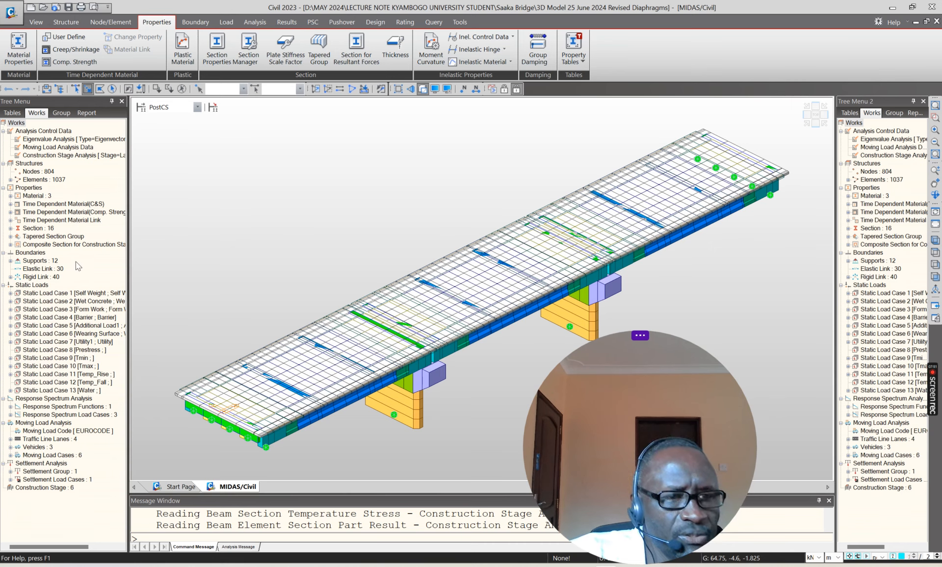
Step: Expand the section list and review the Pier Cap section's shape, dimensions and offset, then close it without changes
left_click(10, 228)
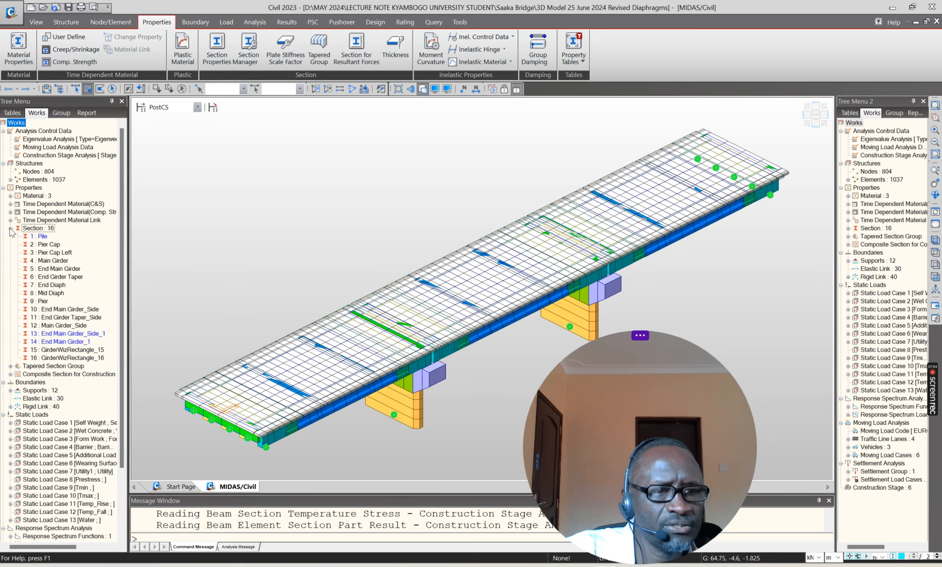
left_click(51, 247)
right_click(51, 246)
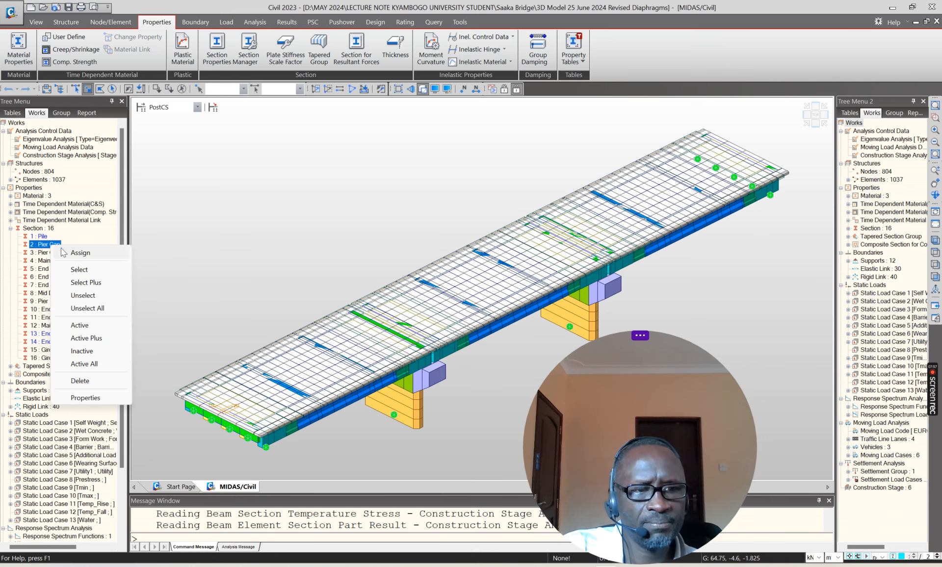
left_click(86, 396)
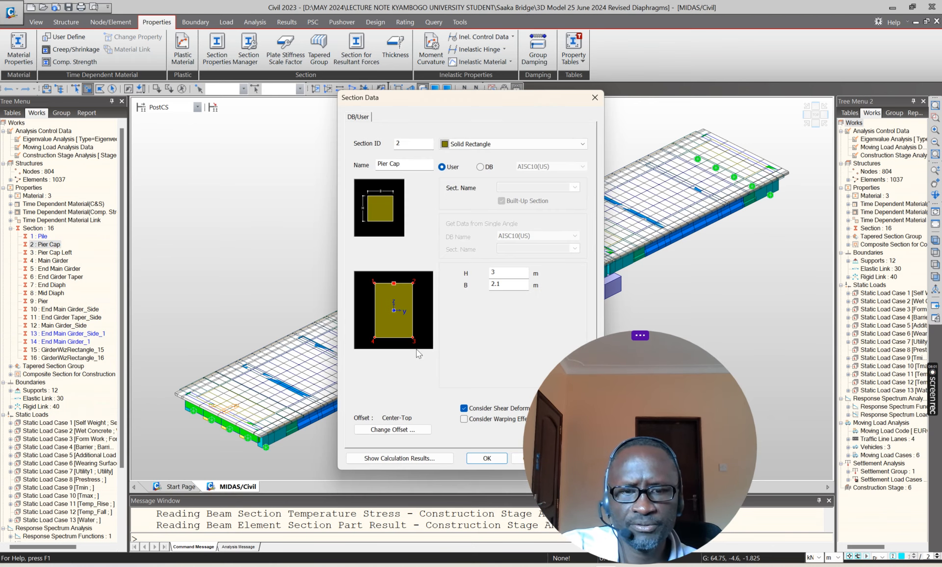
left_click(595, 97)
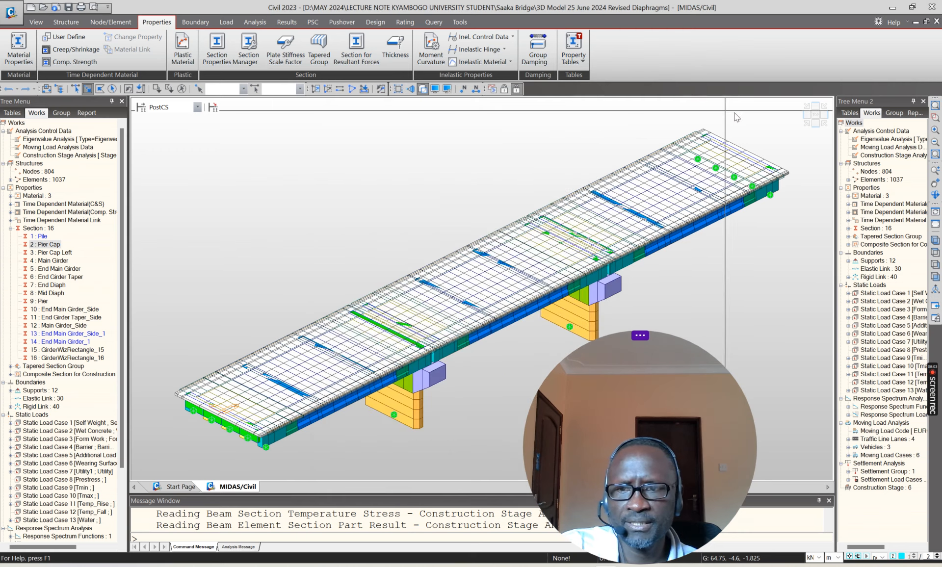
Step: Select the first interior pier with its cap in the side elevation, activate only those elements and view them face-on
left_click(816, 117)
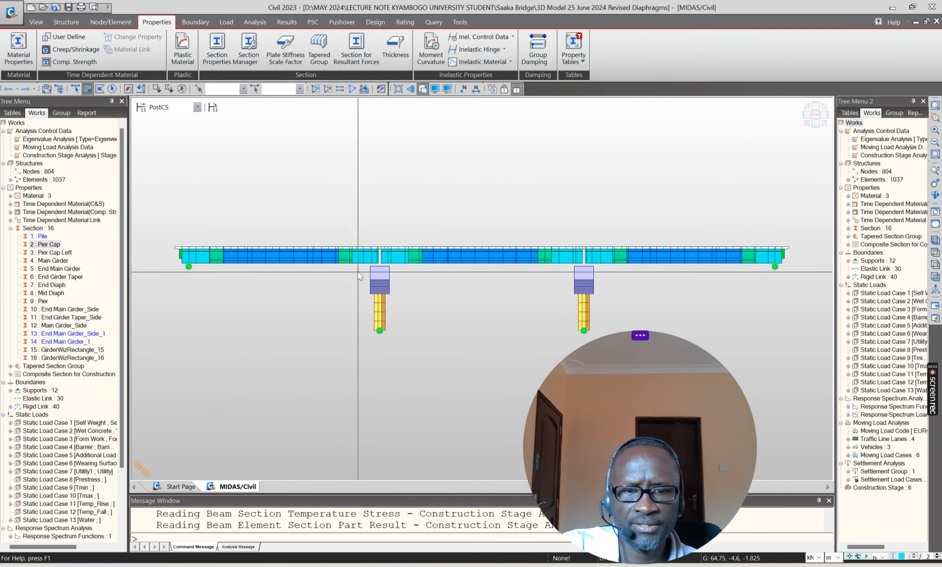
left_click_drag(352, 264, 418, 349)
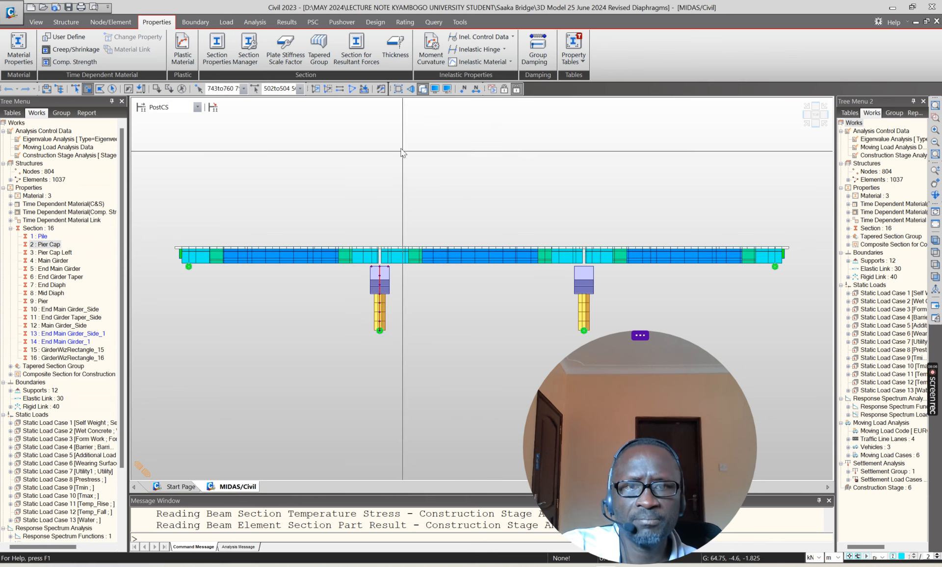
left_click(316, 89)
left_click(808, 116)
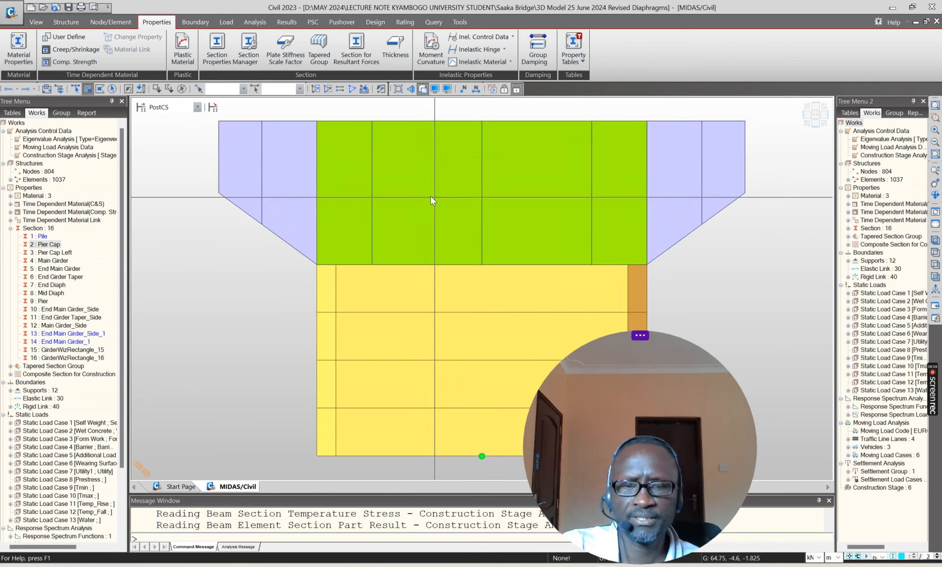
Step: Highlight the central pier cap elements and clear the selection, then point out the tapered cantilever at the cap's end
scroll(368, 200, "down", 2)
left_click_drag(367, 169, 584, 270)
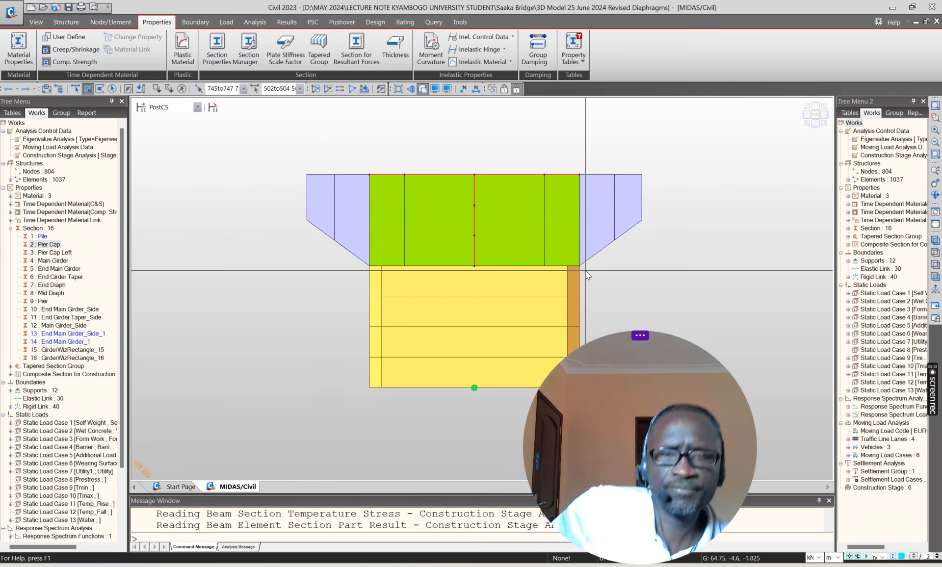
key("Escape")
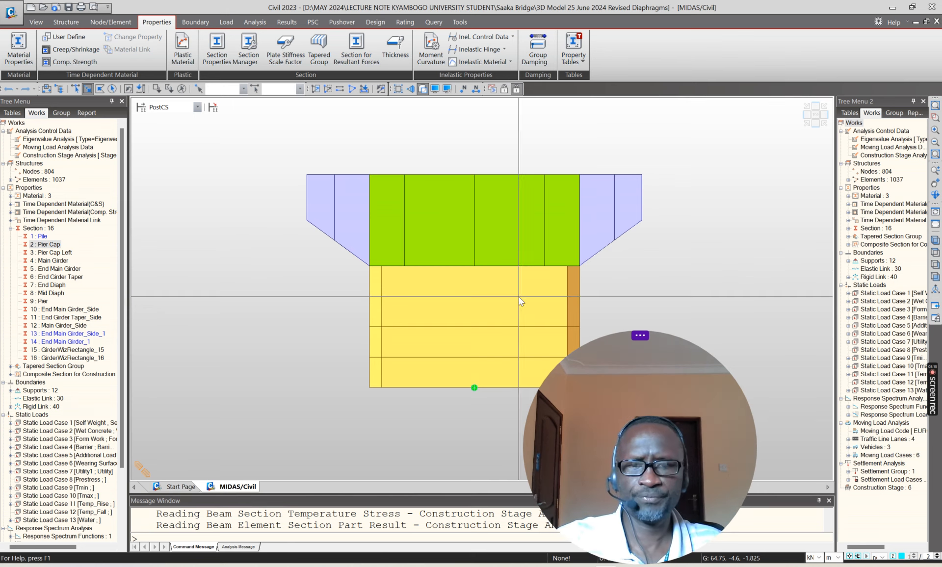
left_click_drag(570, 159, 614, 246)
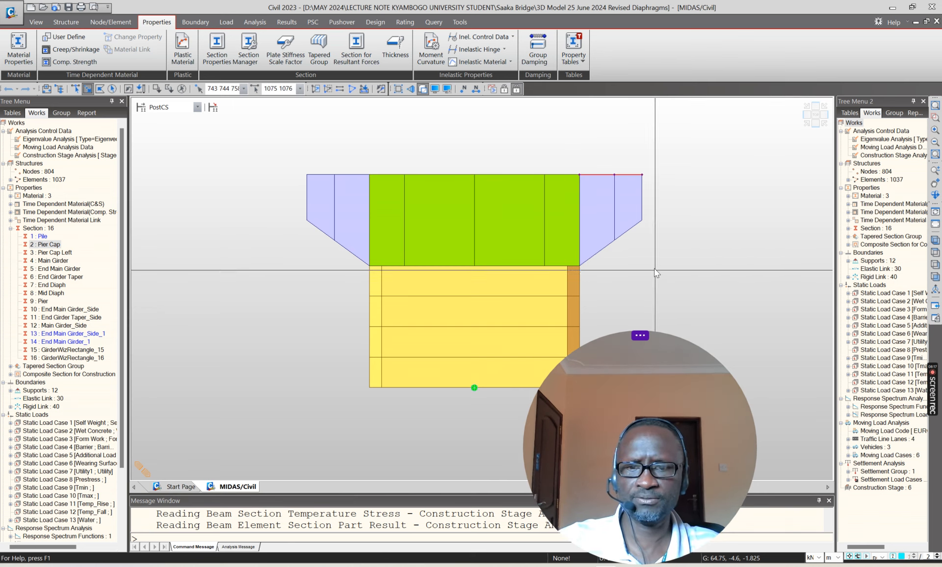
Step: Review the tapered Pier Cap Left section's dimensions at both ends and its axis variation, then close it without changes
left_click(53, 253)
right_click(53, 254)
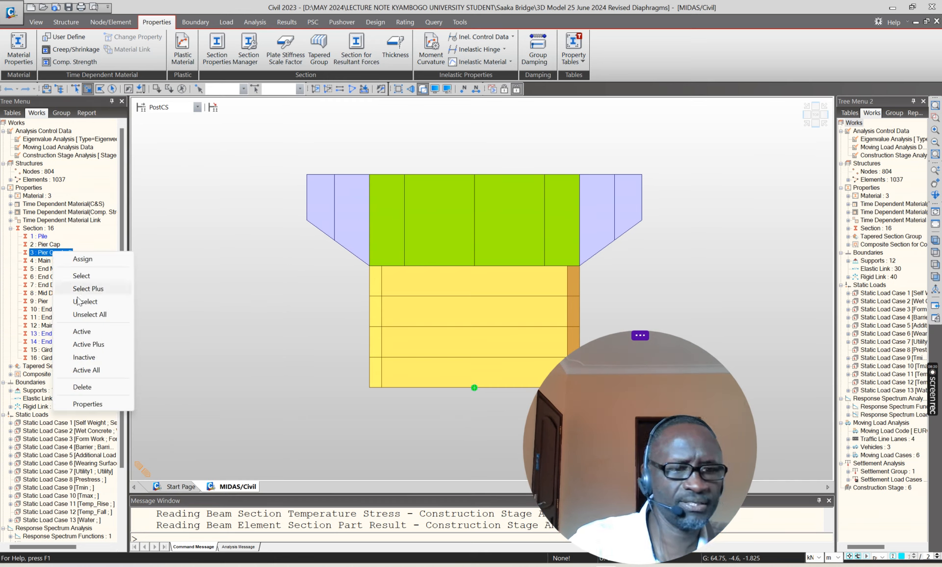
left_click(91, 406)
left_click_drag(523, 100, 361, 105)
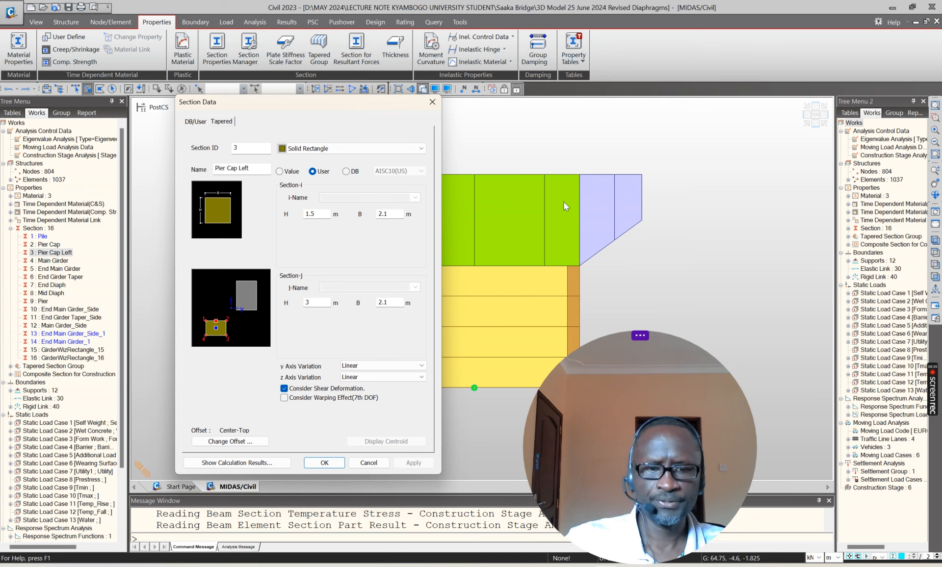
left_click(374, 464)
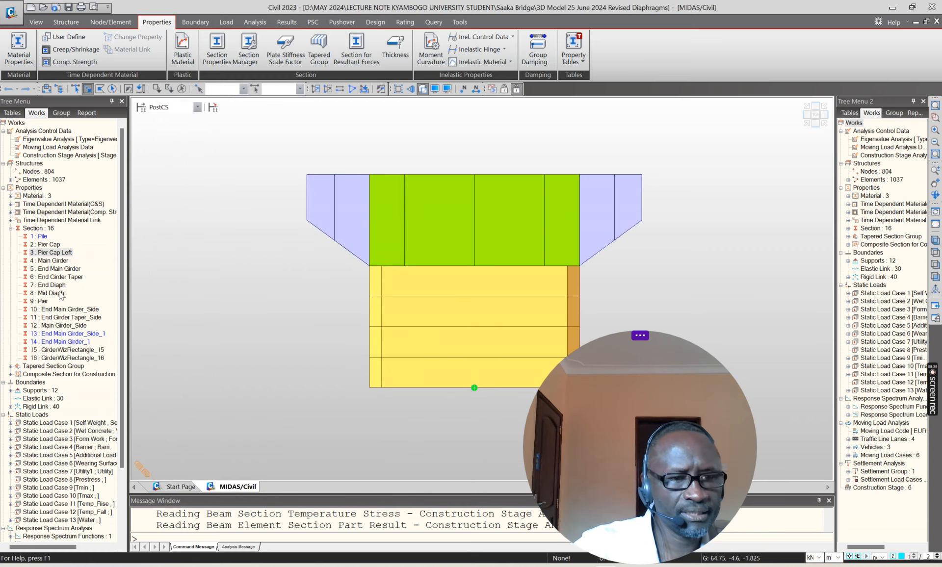
Step: Review the Main Girder section's Composite-I type, the available section types, slab dimensions and material ratios, and close it without changes
left_click(53, 260)
right_click(53, 260)
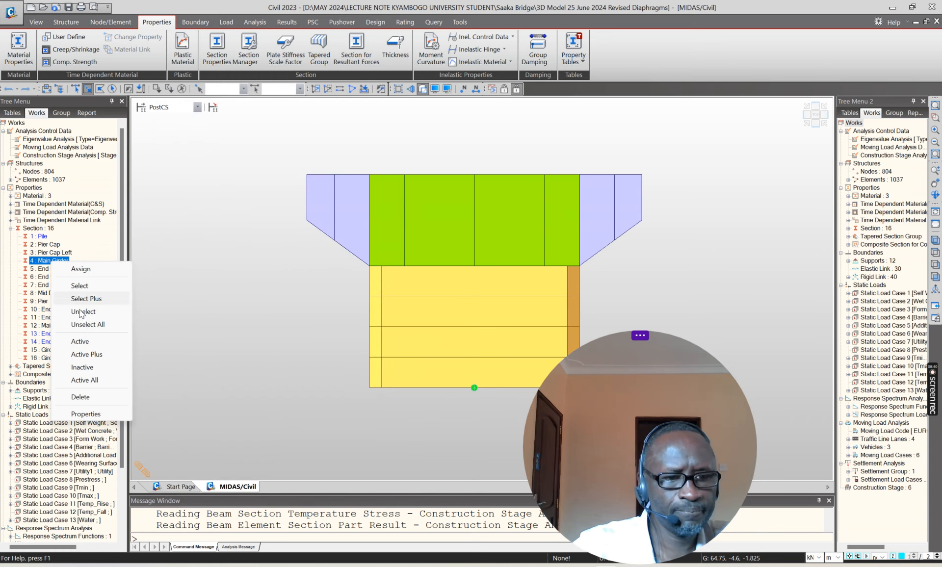
left_click(94, 416)
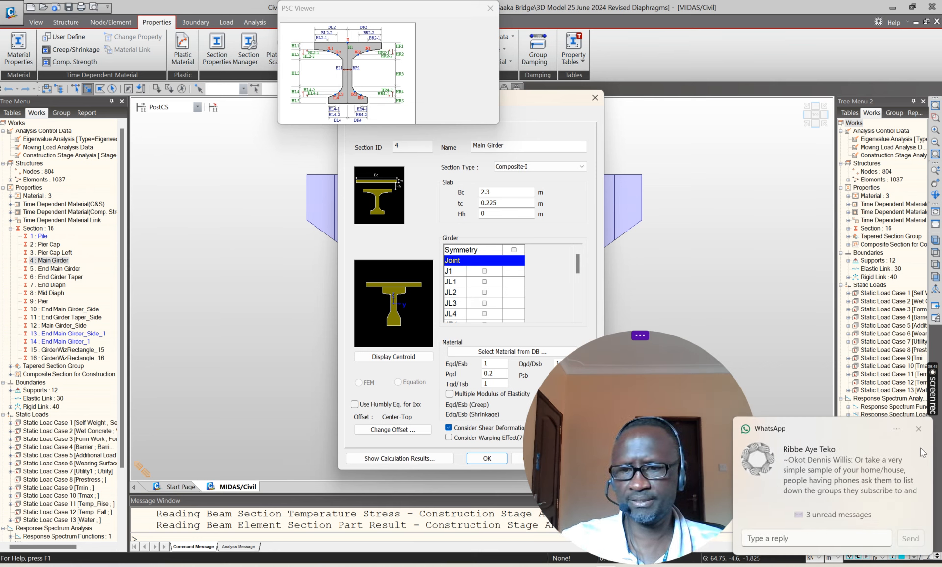
left_click(918, 428)
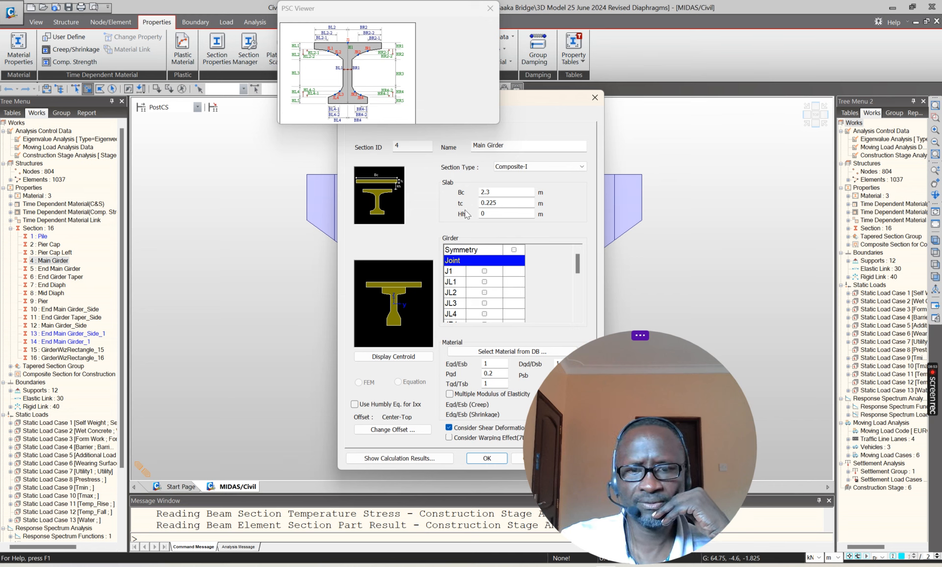
left_click(584, 169)
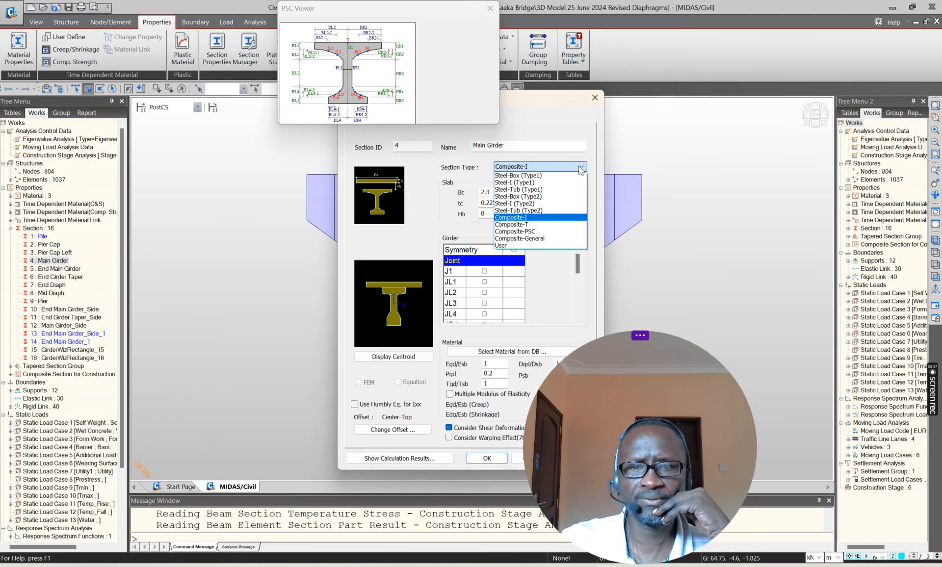
left_click(580, 169)
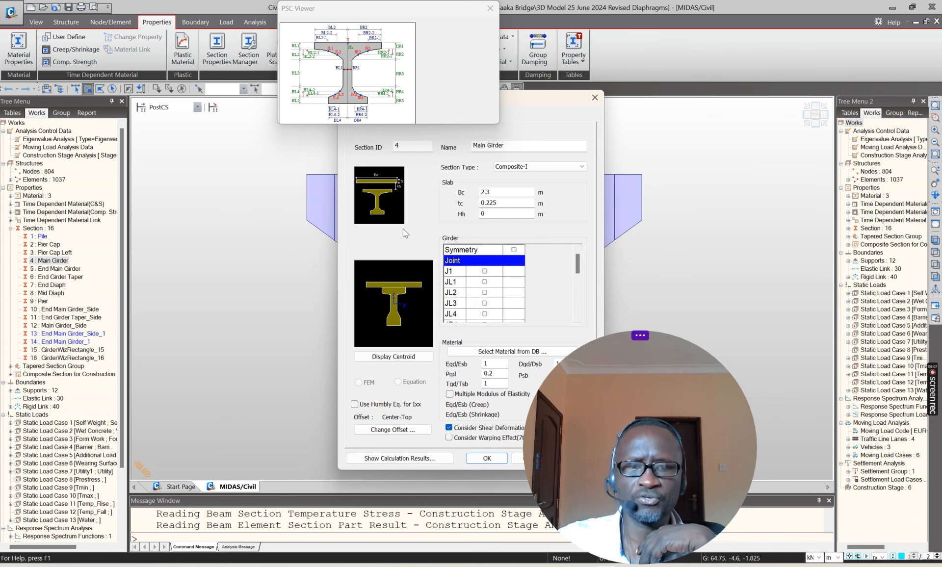
left_click_drag(617, 352, 699, 353)
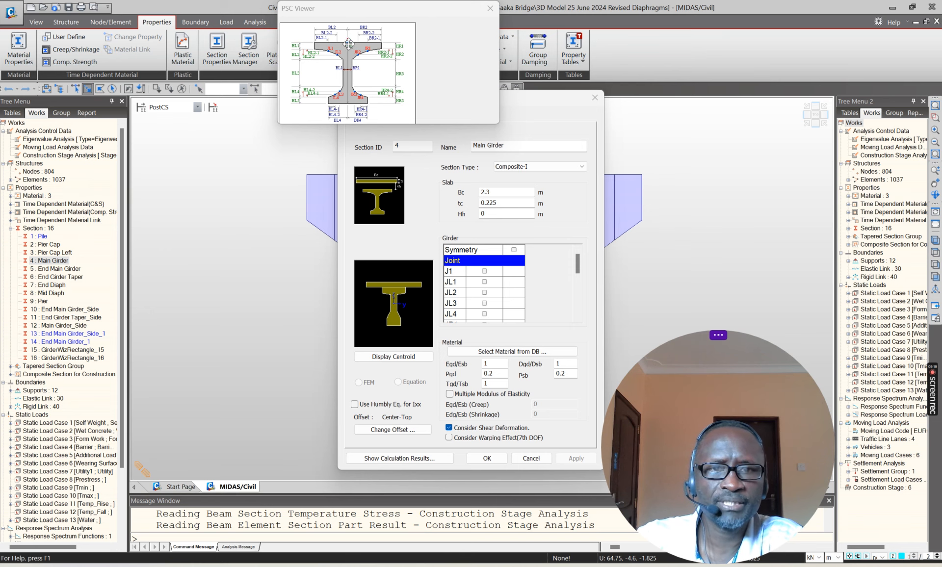
left_click(531, 458)
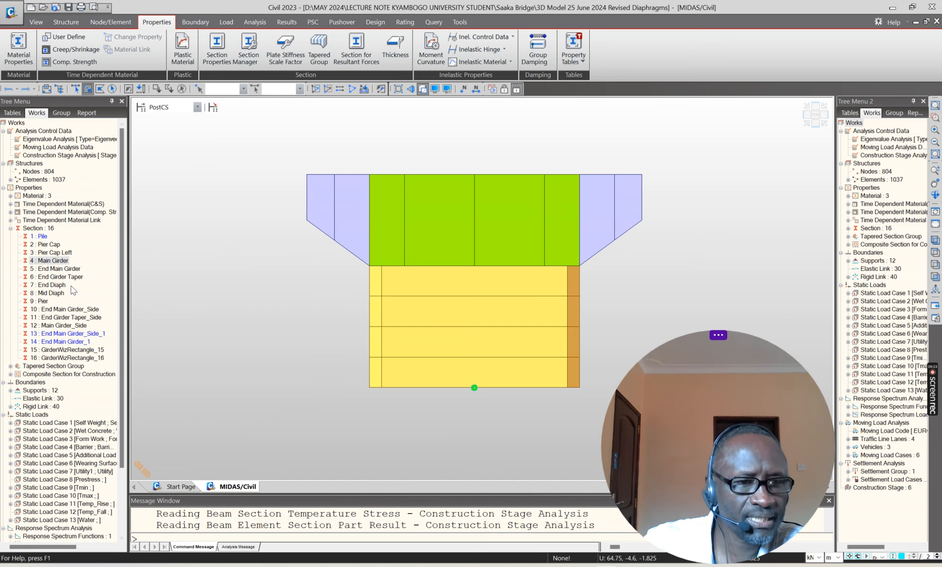
Step: Review the End Main Girder section's Composite-T type, slab dimensions and material ratios, and close it without changes
left_click(52, 269)
right_click(52, 271)
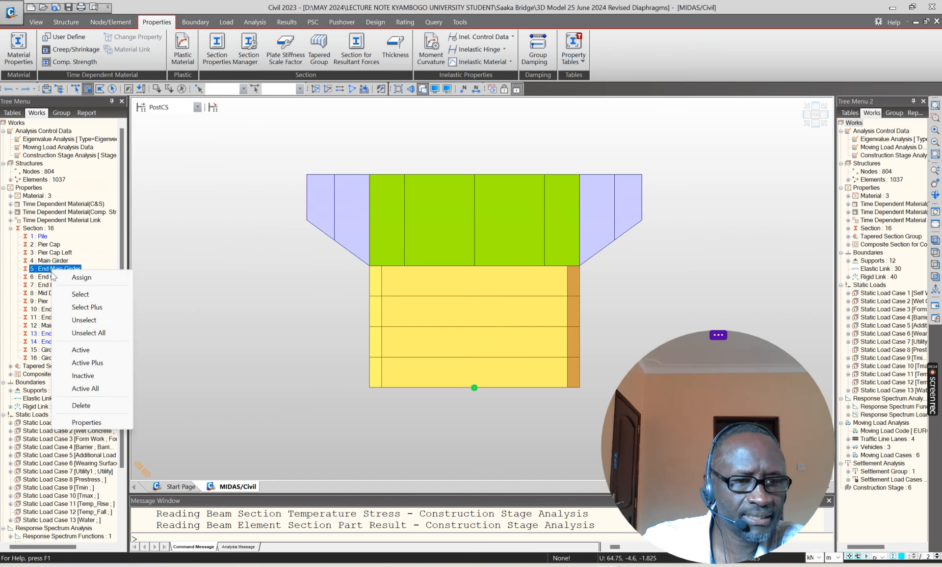
left_click(86, 422)
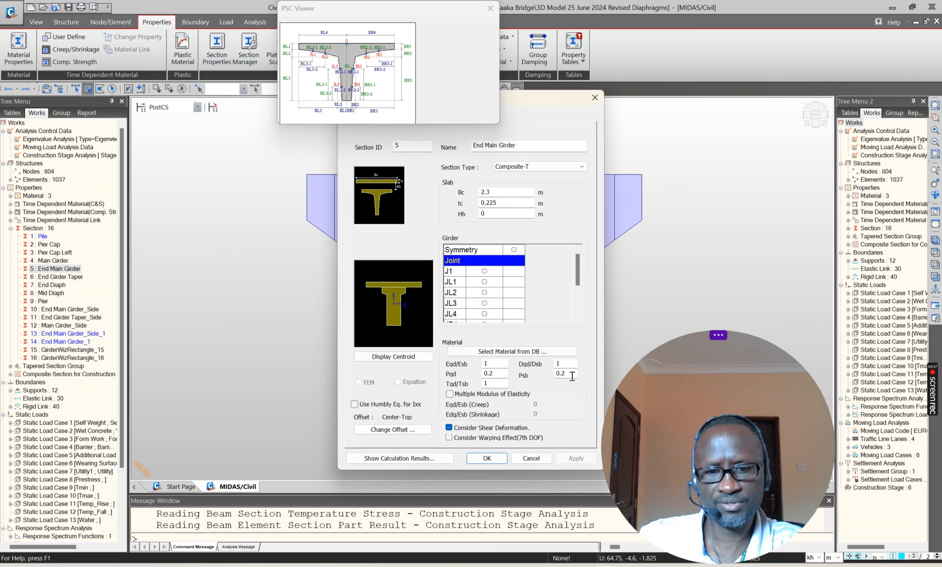
left_click(537, 459)
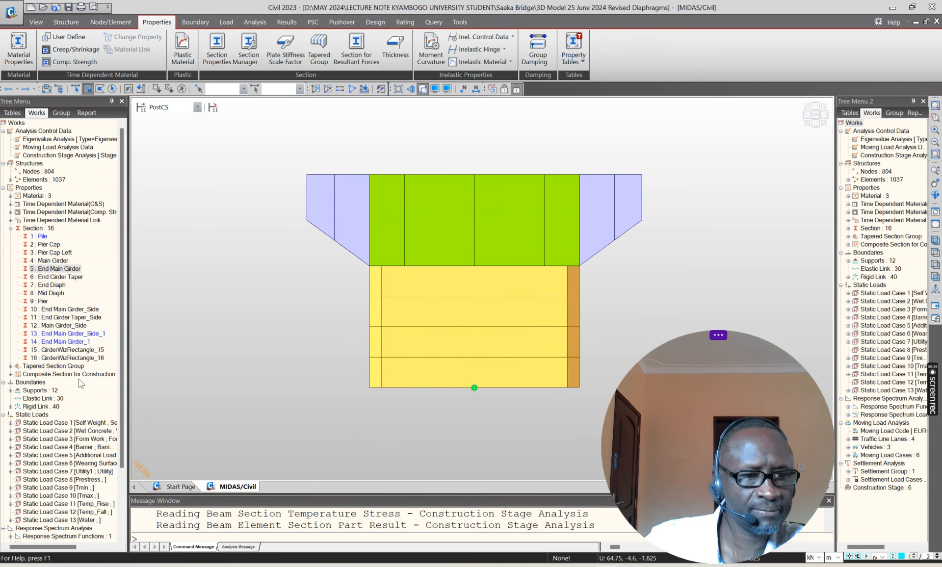
Step: Review the Mid Diaph solid rectangle section's dimensions and offset, and close it without changes
left_click(50, 294)
right_click(54, 294)
left_click(86, 443)
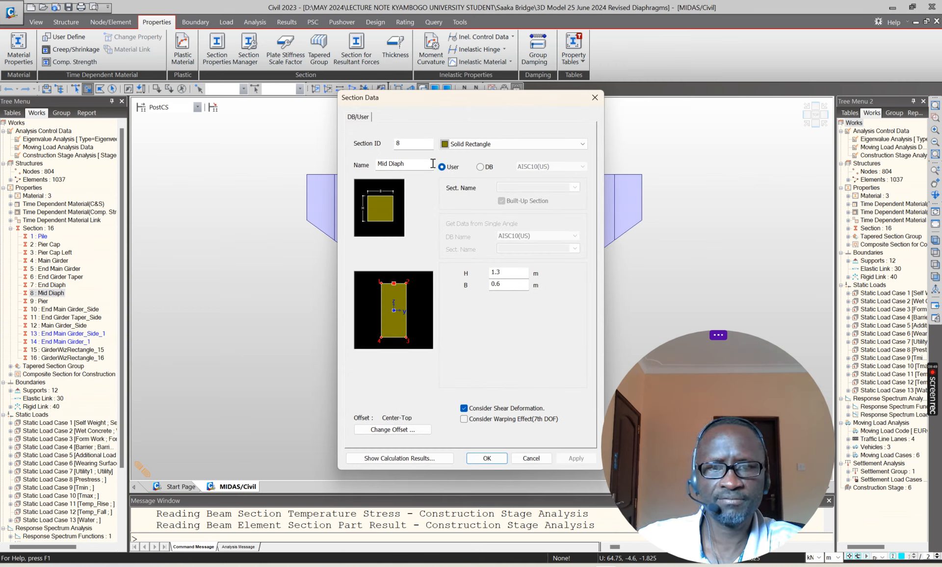
left_click(529, 460)
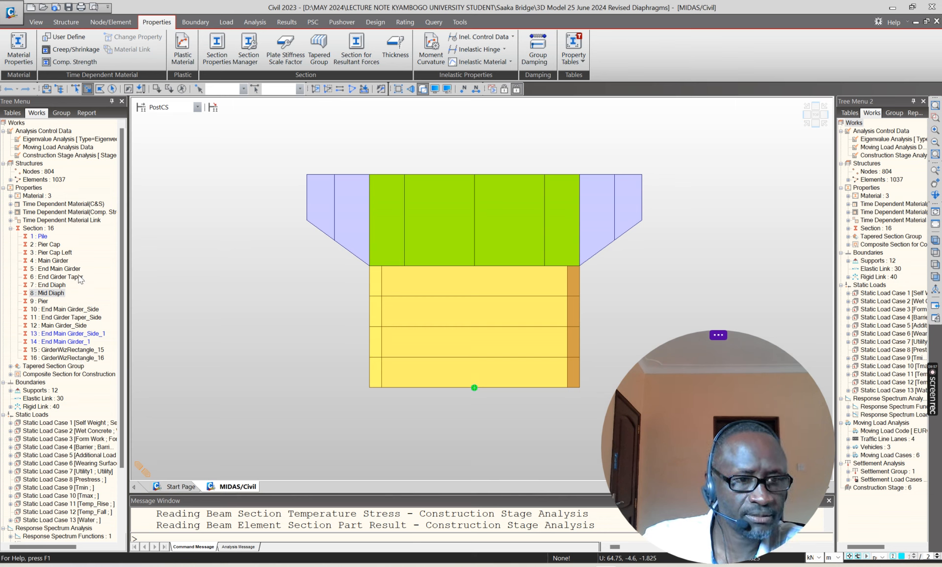
Step: Review the End Main Girder_Side section's type, slab dimensions and material ratios, and close it without changes
right_click(72, 308)
left_click(96, 463)
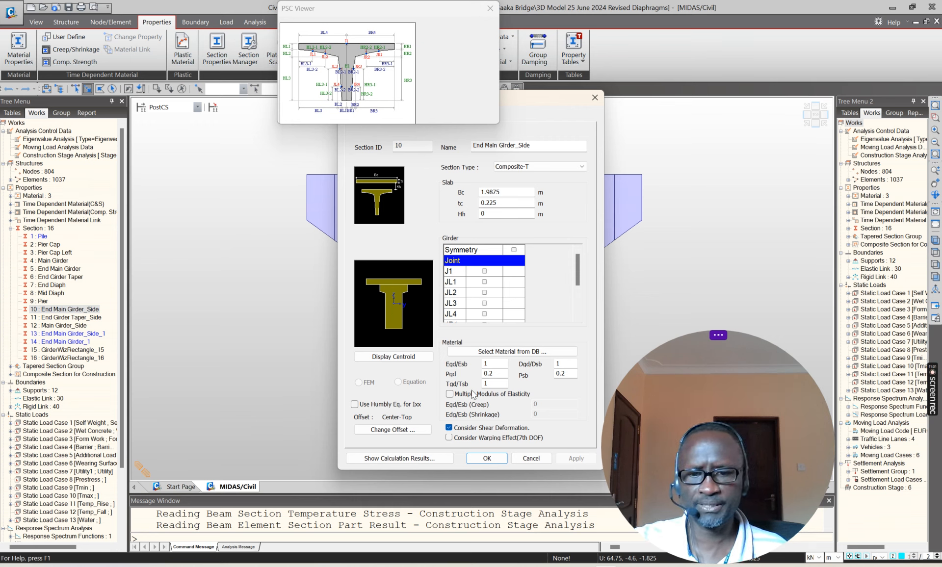
left_click(532, 459)
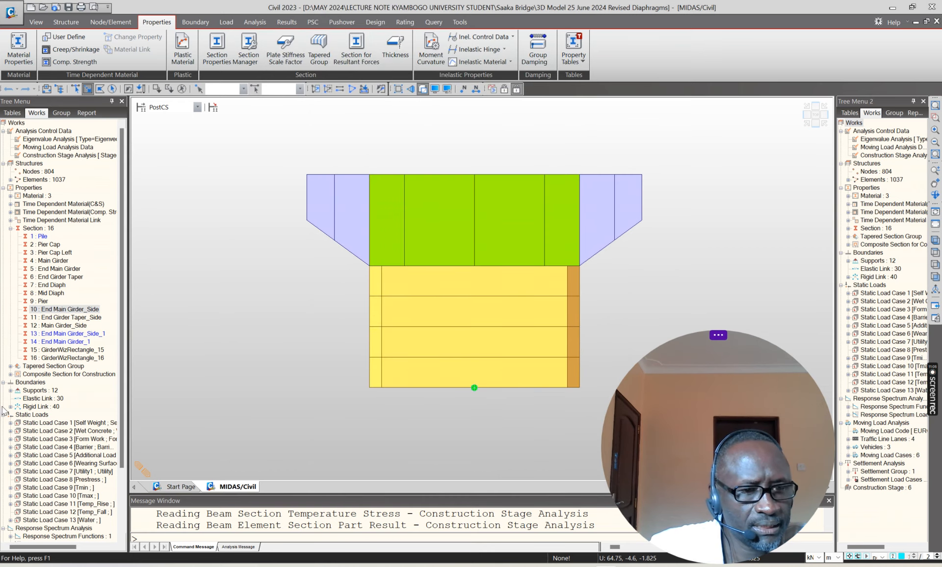
Step: Review the Taper L tapered section group's settings and element list, close them without changes and collapse the group
left_click(10, 366)
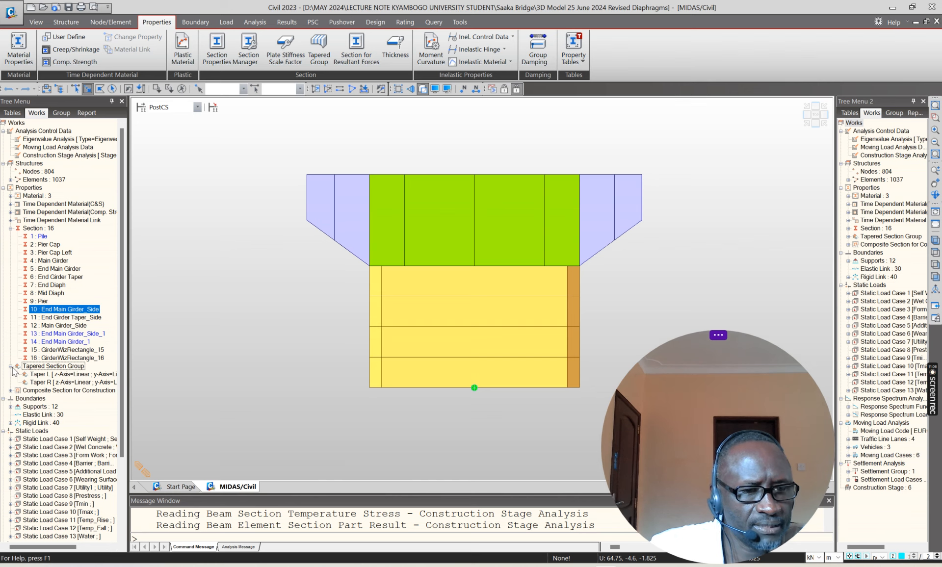
left_click(61, 374)
right_click(61, 374)
left_click(98, 509)
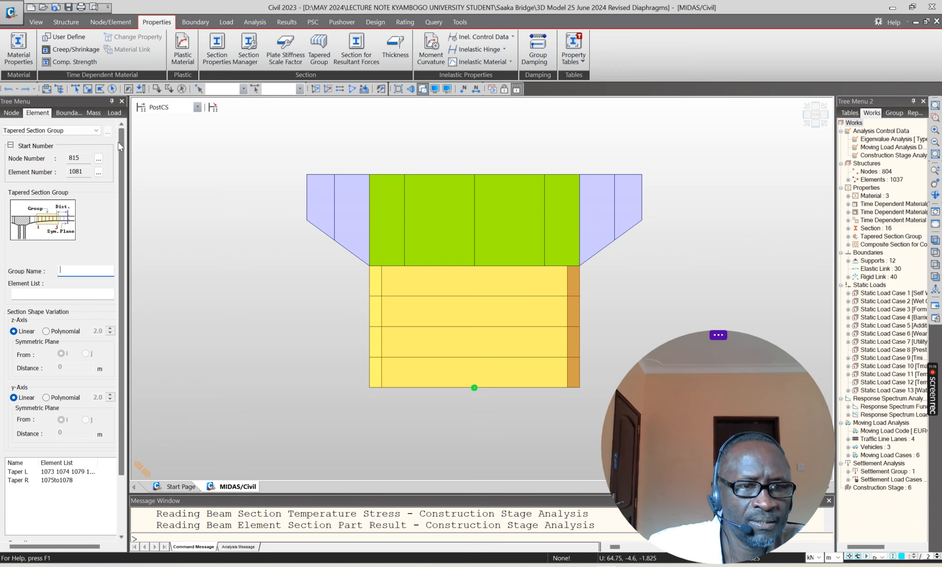
scroll(122, 241, "down", 3)
left_click(106, 527)
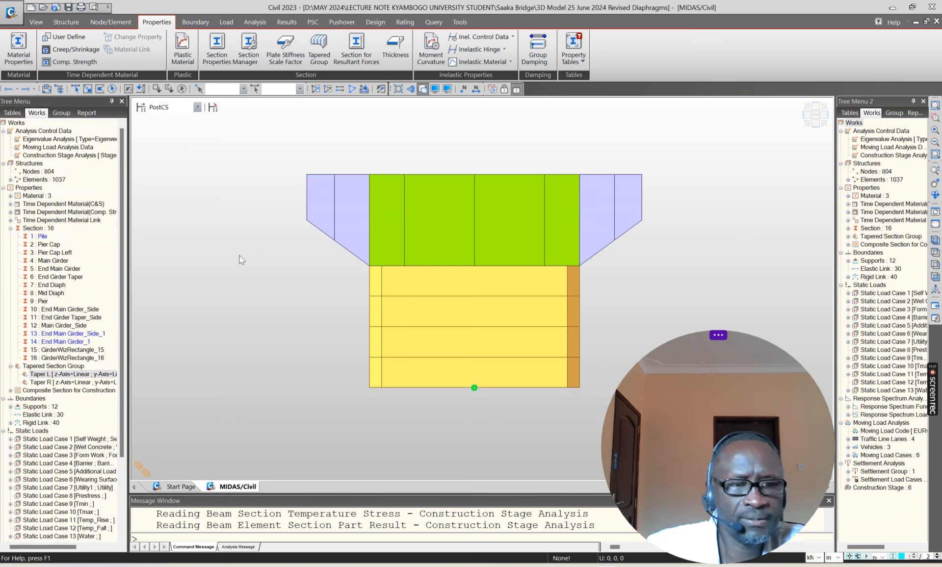
left_click(10, 367)
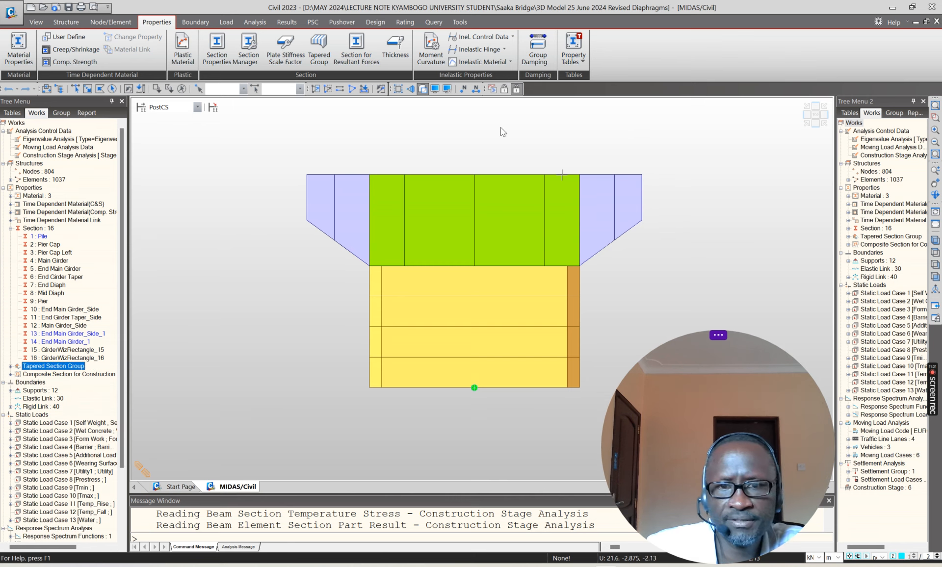
Step: Reactivate all elements of the bridge and show the whole model in an isometric view
left_click(350, 88)
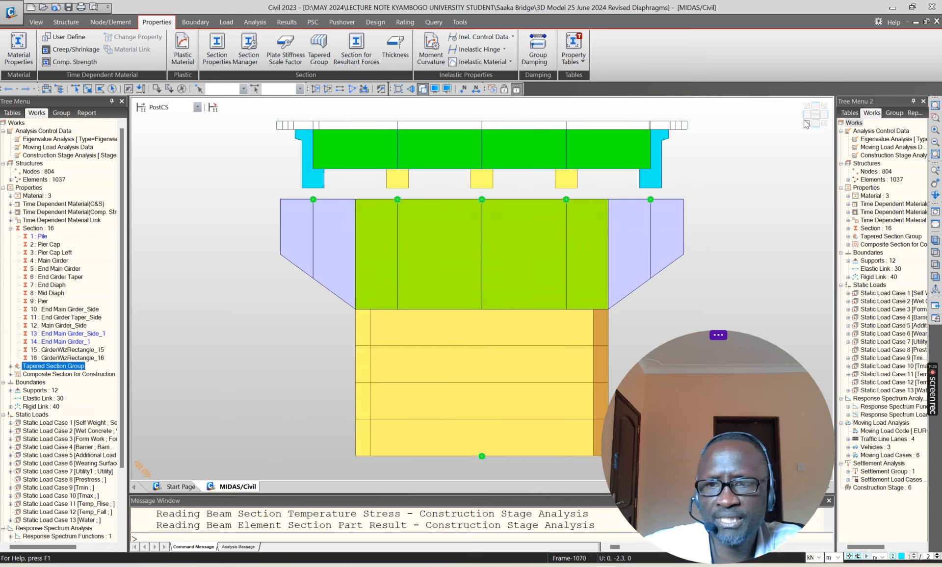
left_click(805, 122)
scroll(415, 251, "down", 2)
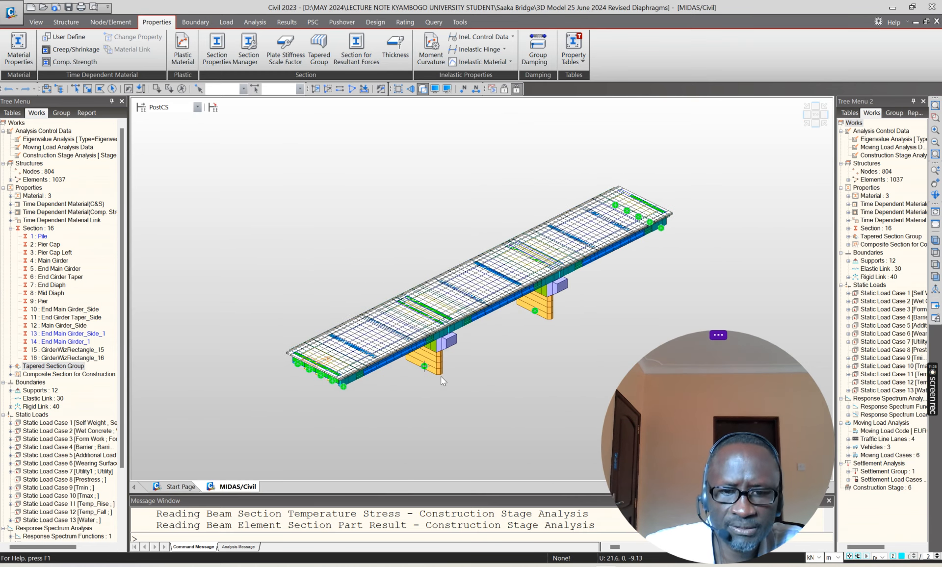
Step: Expand the supports and try to open the properties of the Type 1 support
left_click(10, 391)
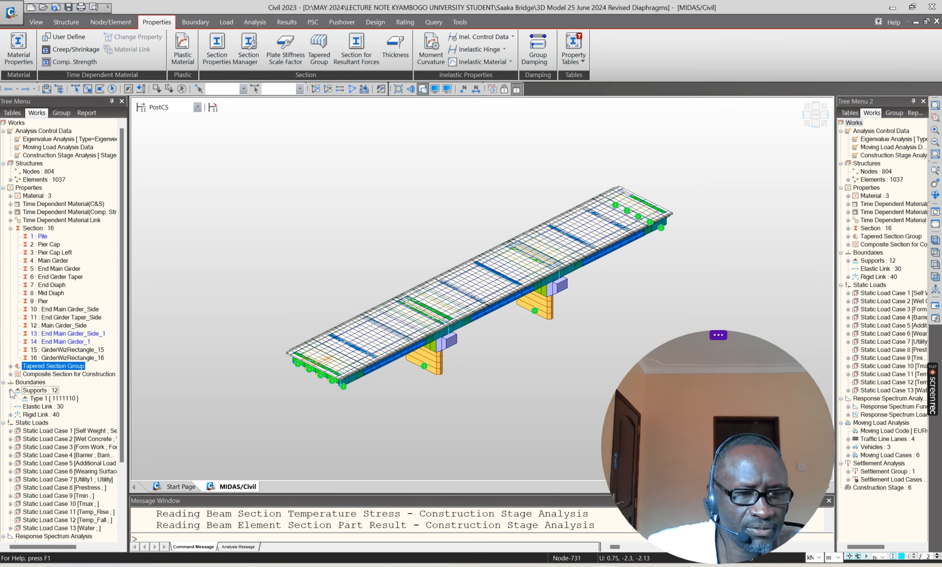
right_click(45, 398)
left_click(86, 386)
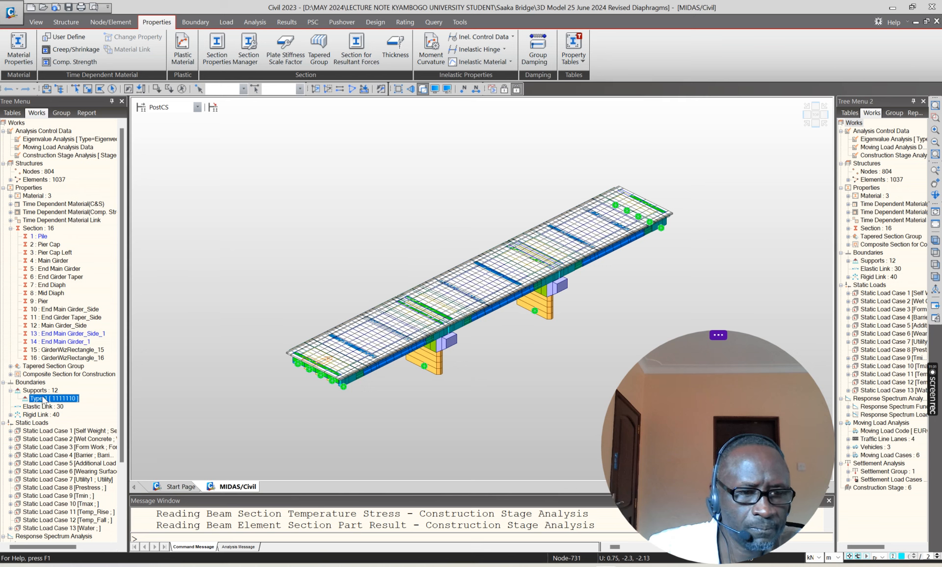
right_click(44, 397)
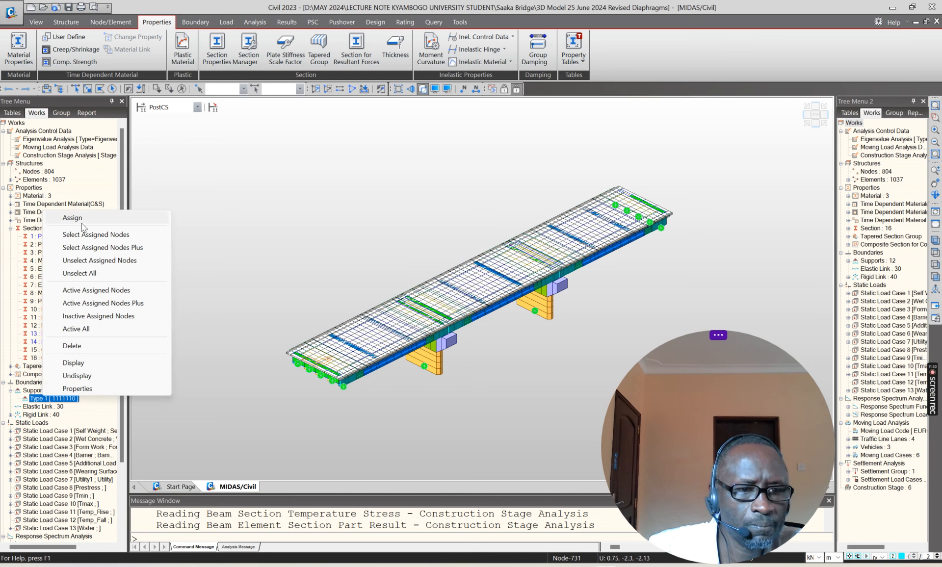
left_click(251, 182)
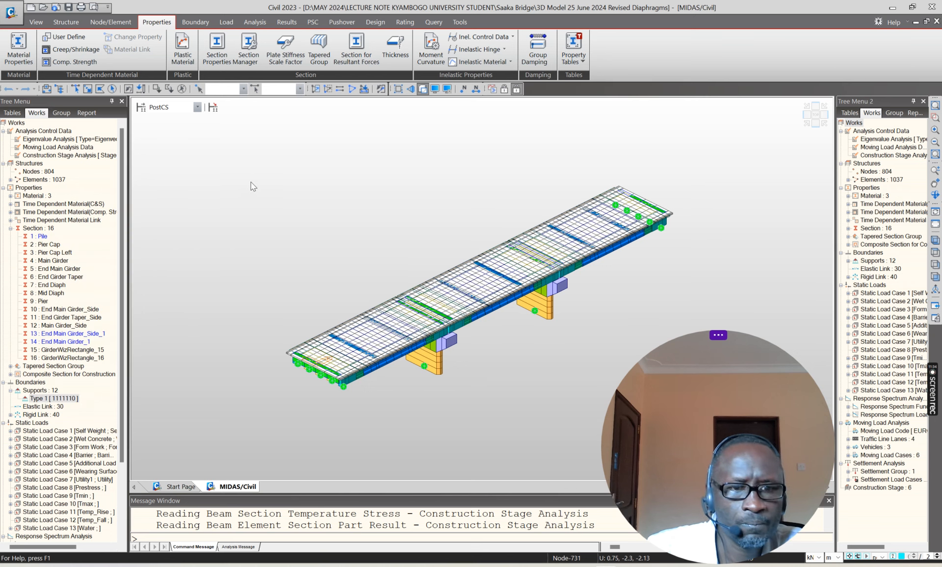
Step: Switch to preprocessing mode, review the Type 1 support's boundary group and restrained directions, and close it without changes
left_click(504, 89)
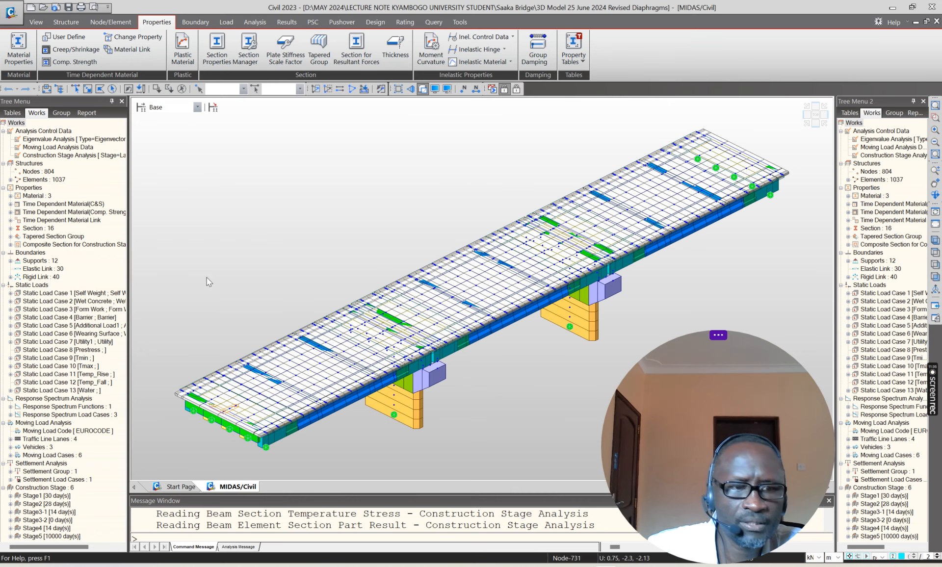
left_click(10, 261)
right_click(63, 269)
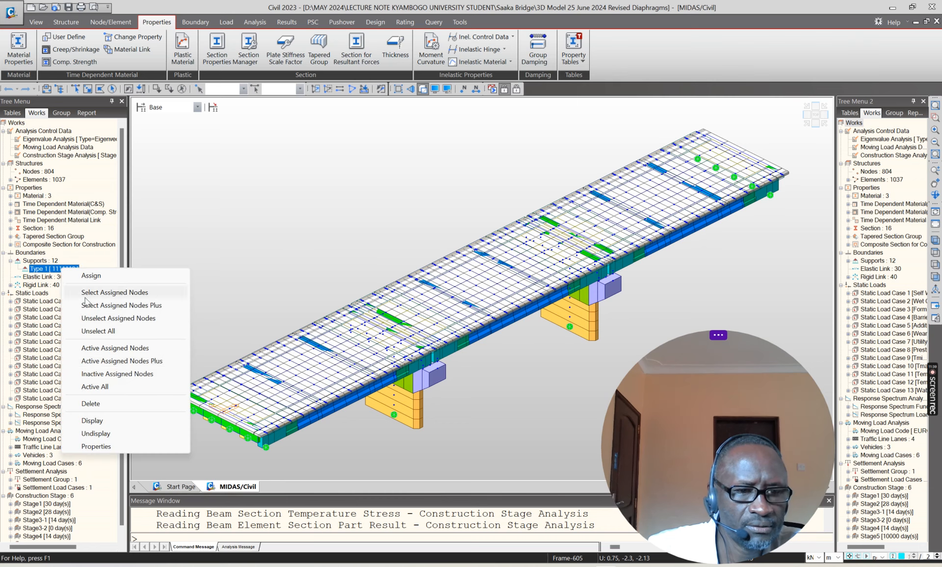
left_click(96, 445)
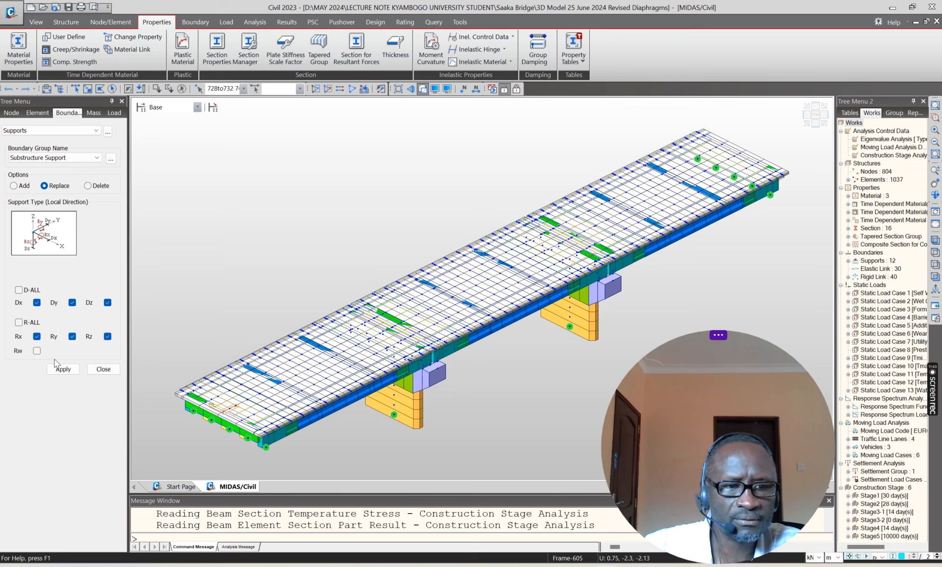
left_click(103, 369)
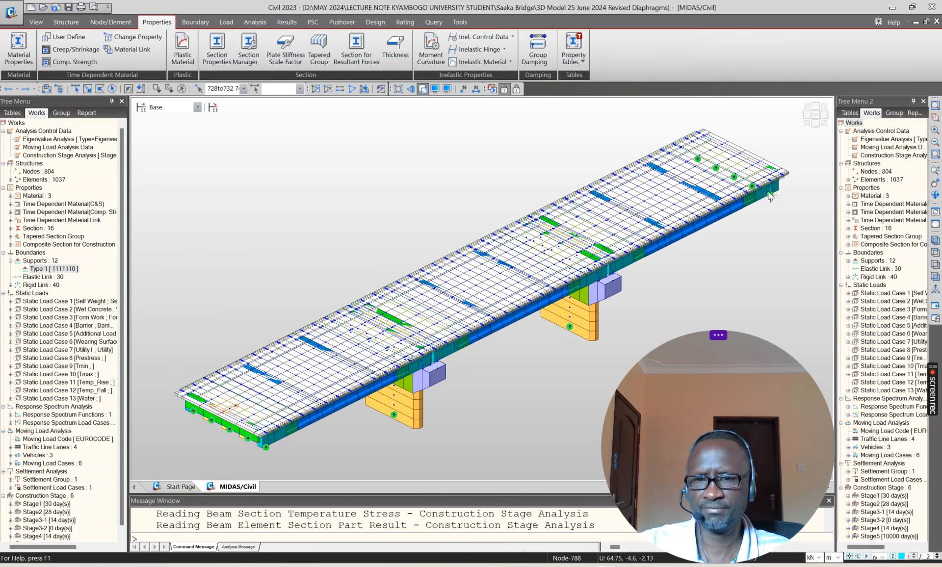
left_click(343, 184)
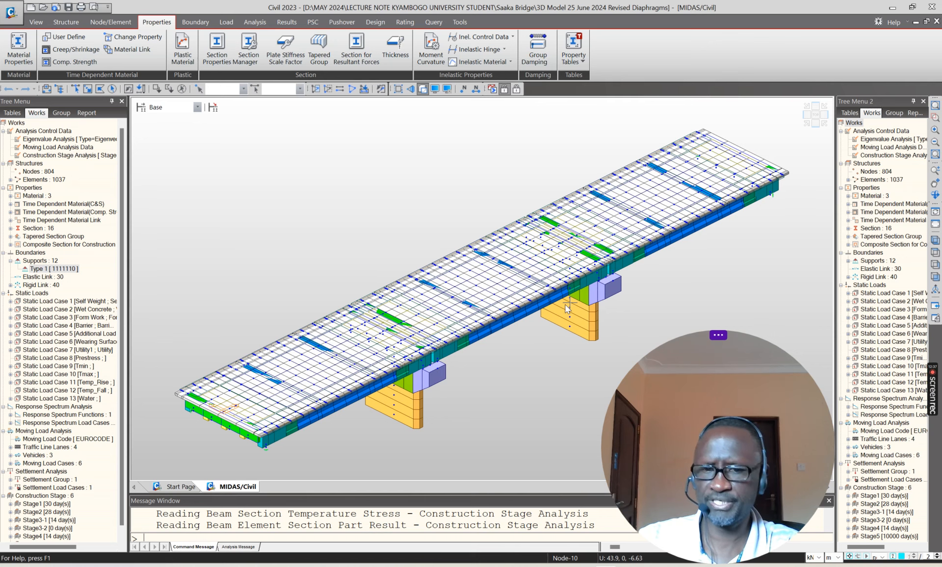
Step: Expand the rigid link list and display the rigid links on the bridge model
mouse_move(566, 308)
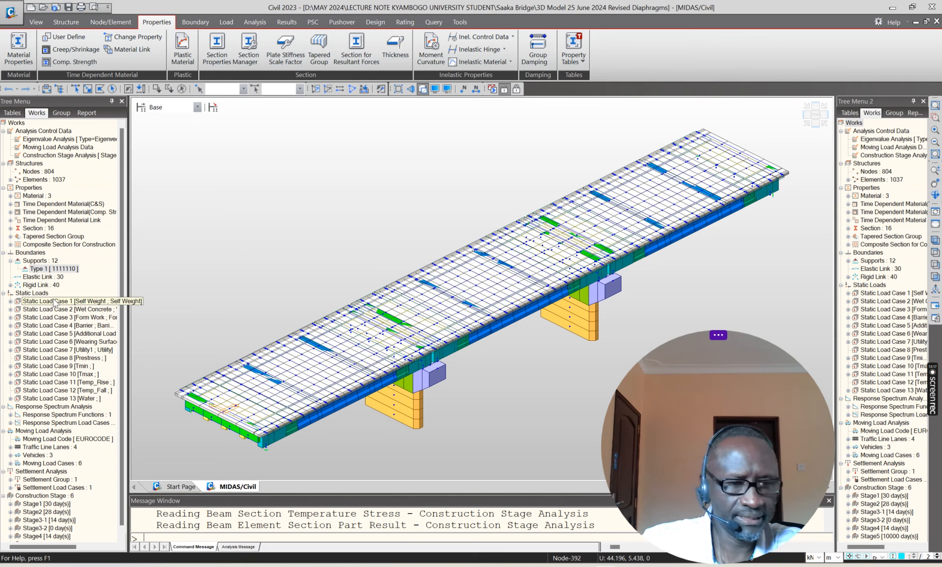
left_click(11, 285)
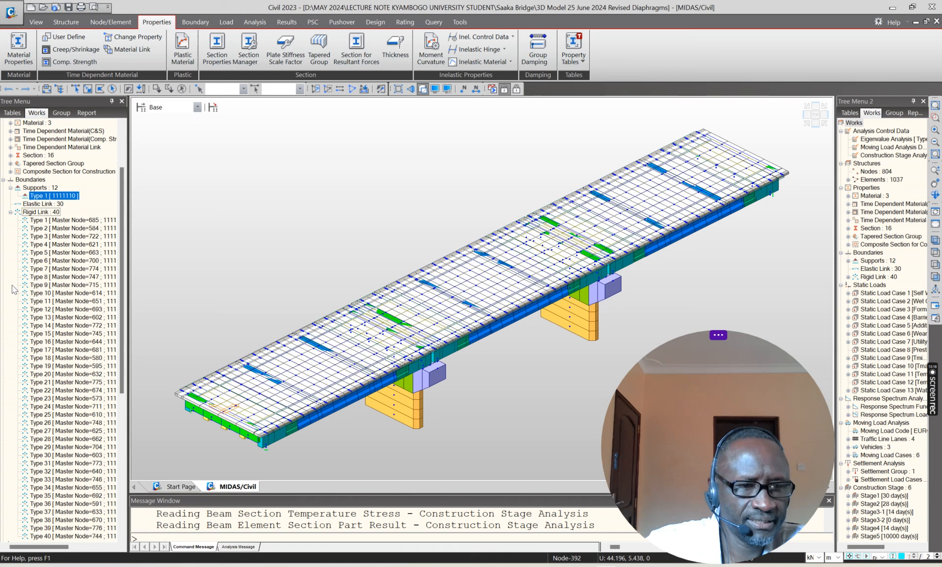
left_click(62, 260)
right_click(63, 260)
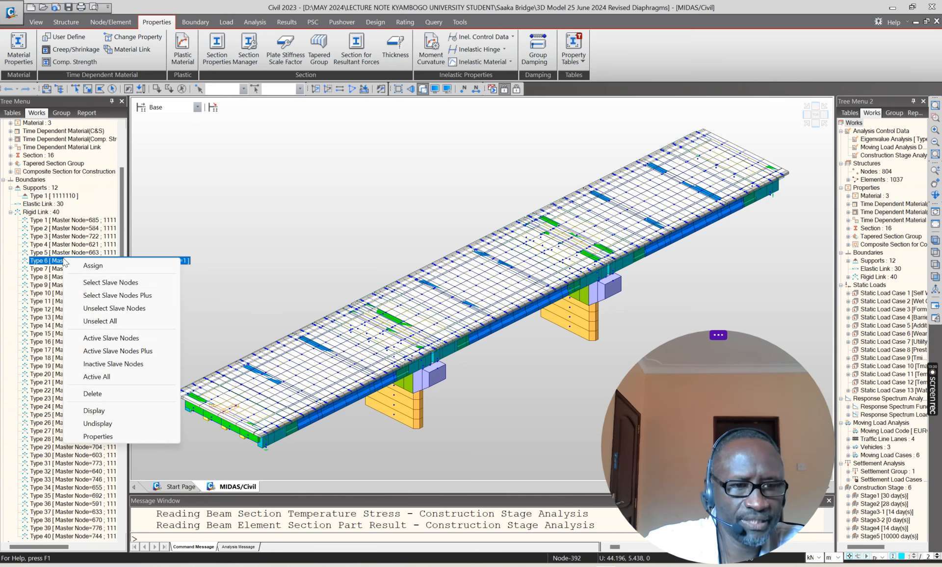
left_click(97, 411)
Step: Examine the rigid links around the first interior pier in isometric view, and the girder ends above its cap in side elevation
scroll(216, 393, "up", 5)
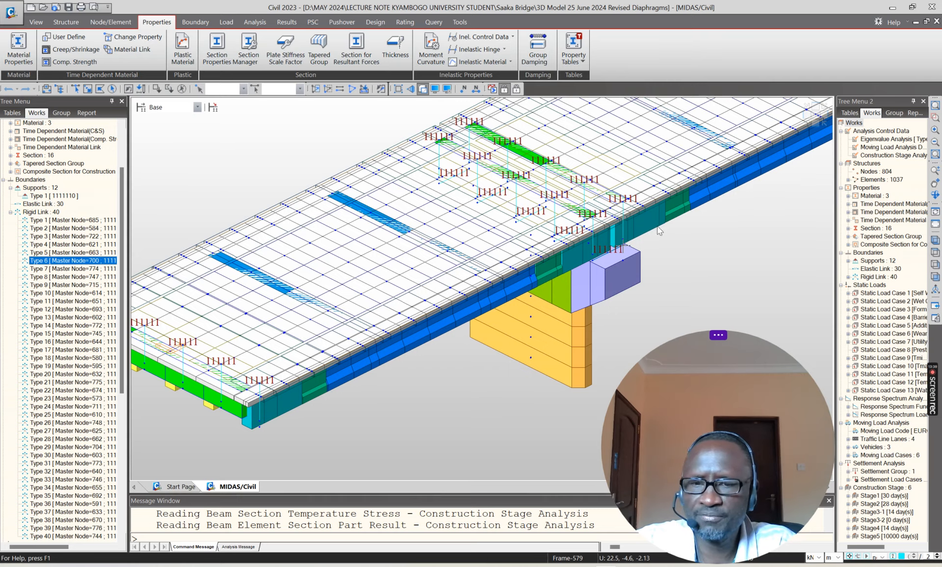
scroll(679, 246, "up", 1)
scroll(662, 229, "down", 3)
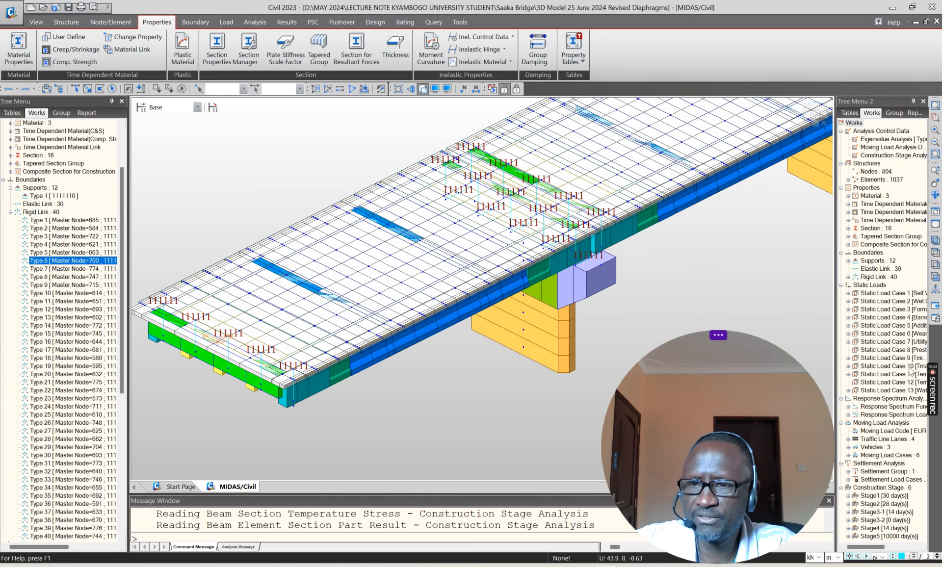
left_click(816, 125)
scroll(362, 268, "up", 5)
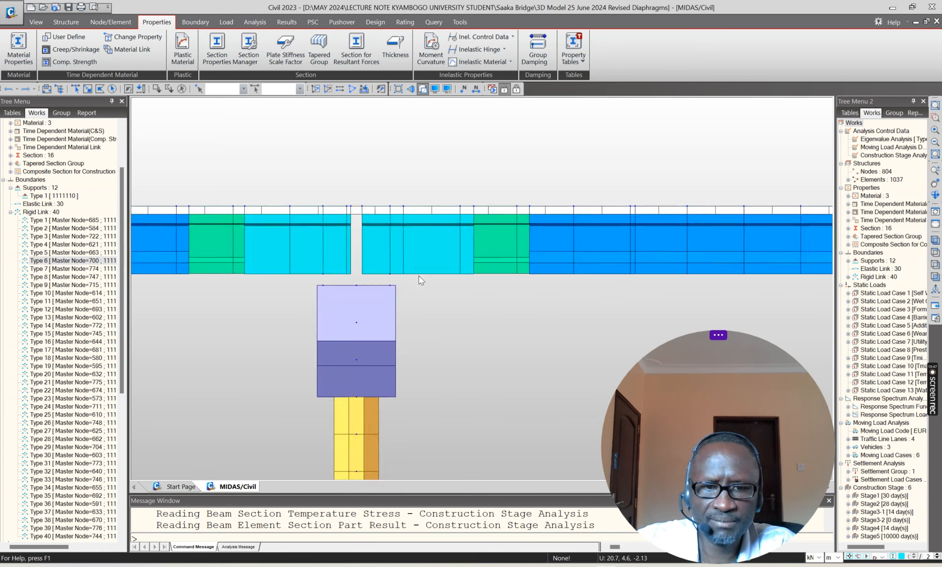
Step: Examine the rigid links above the first interior pier cap in close side elevation, and those along the deck in isometric view
scroll(456, 282, "up", 2)
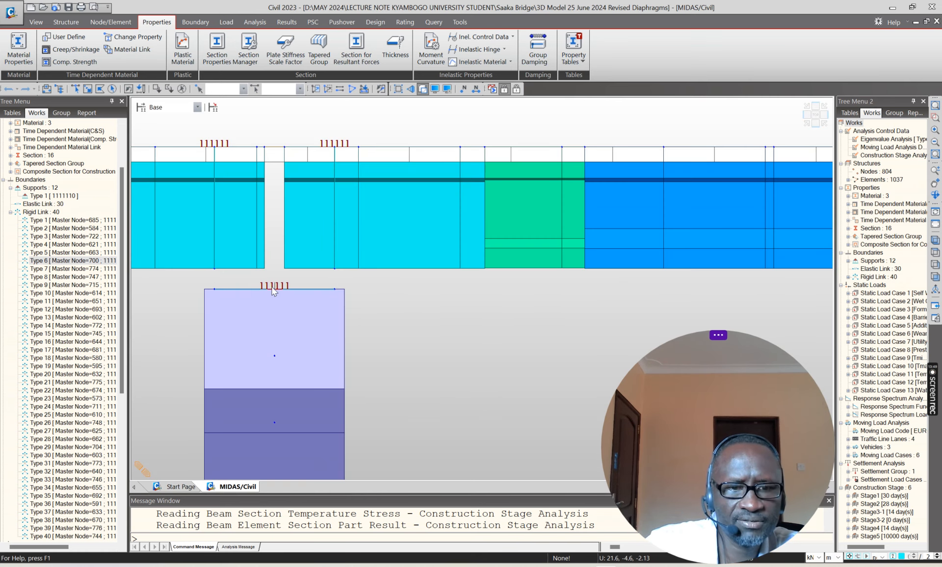
left_click(806, 122)
scroll(450, 300, "up", 5)
scroll(415, 325, "down", 6)
scroll(454, 295, "up", 6)
scroll(454, 295, "down", 6)
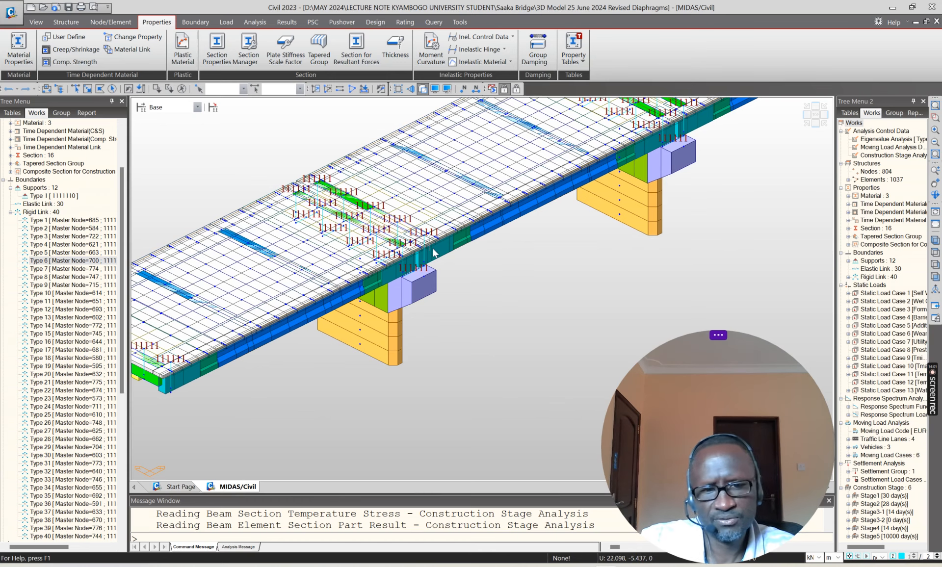
Step: Inspect in side elevation how the rigid links connect the girder ends to the deck and sit on the pier caps
left_click(814, 123)
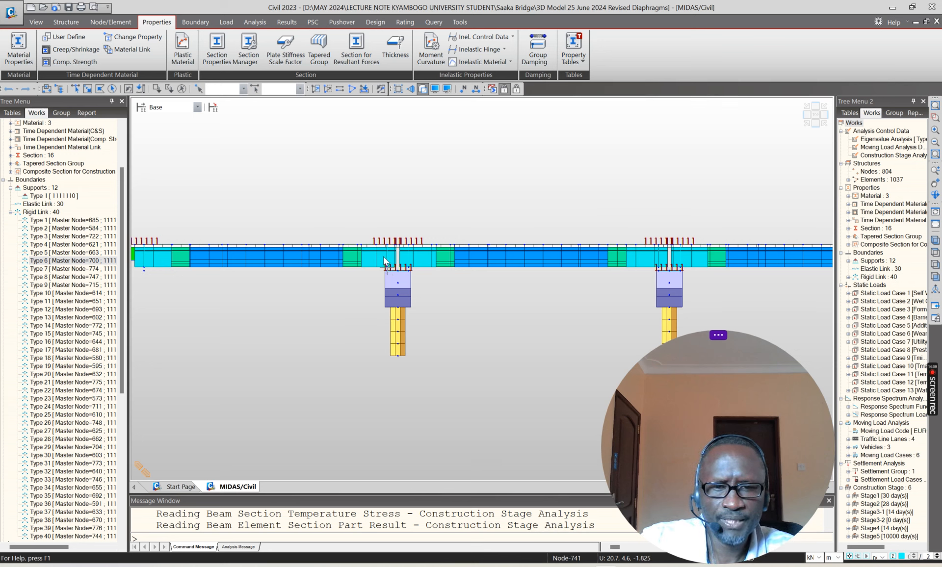
scroll(381, 269, "up", 4)
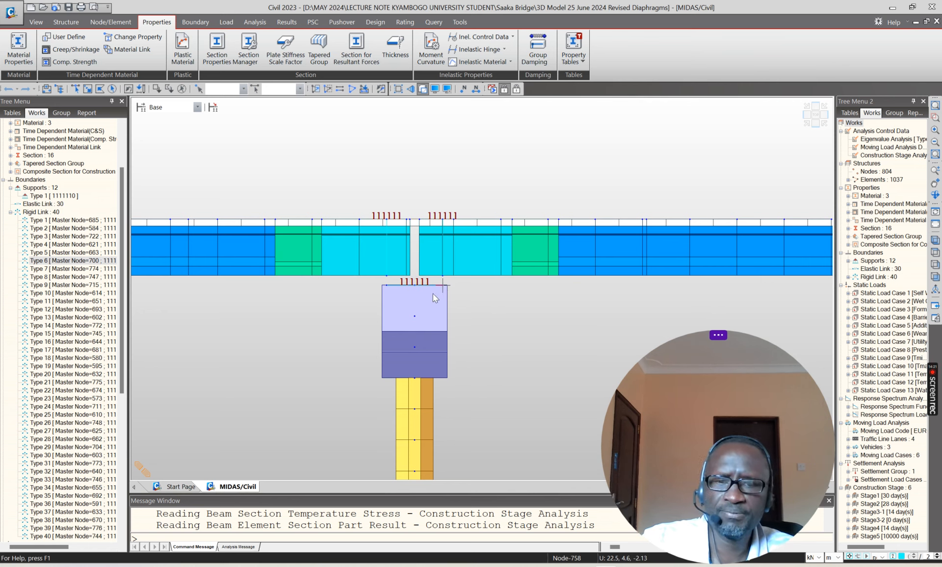
scroll(436, 303, "down", 3)
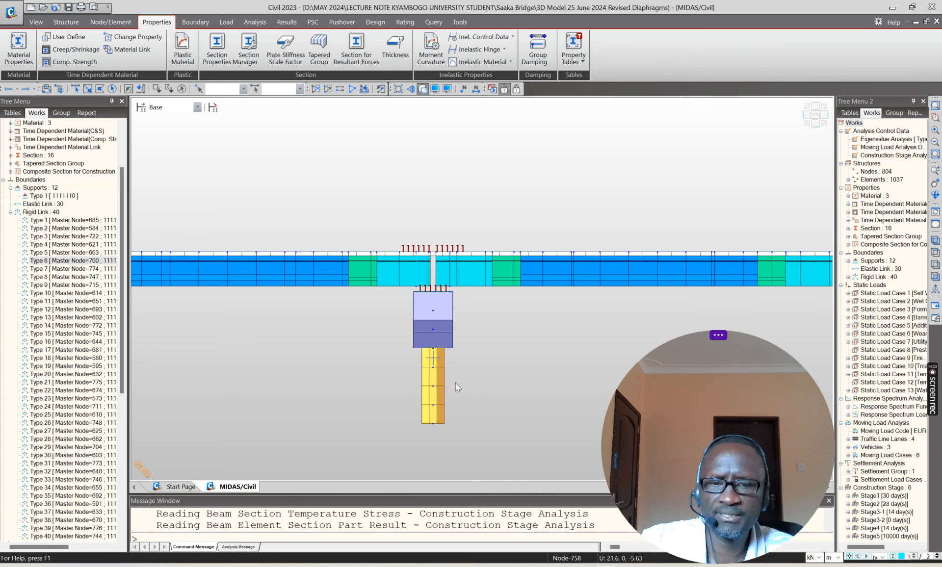
scroll(434, 349, "down", 3)
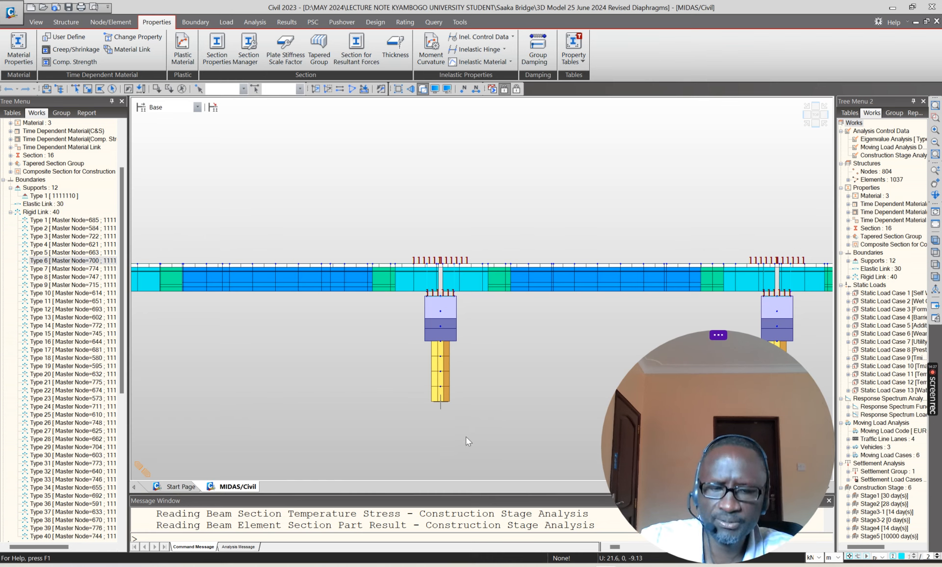
scroll(363, 290, "down", 5)
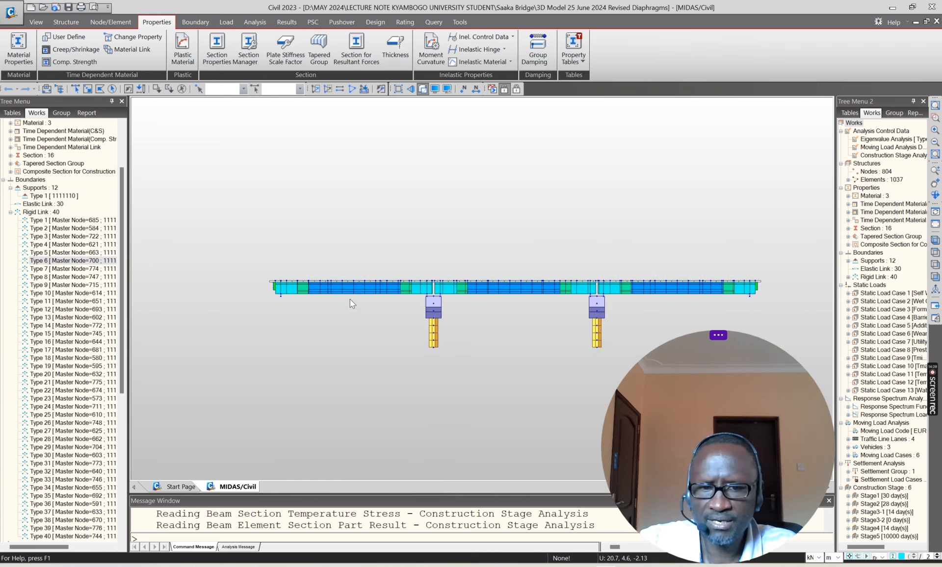
scroll(434, 316, "up", 5)
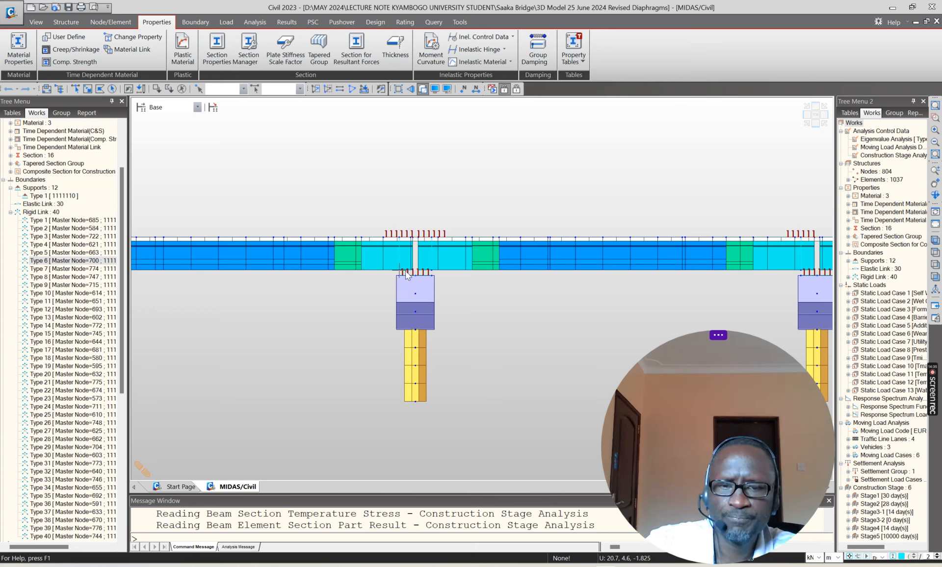
scroll(403, 280, "down", 3)
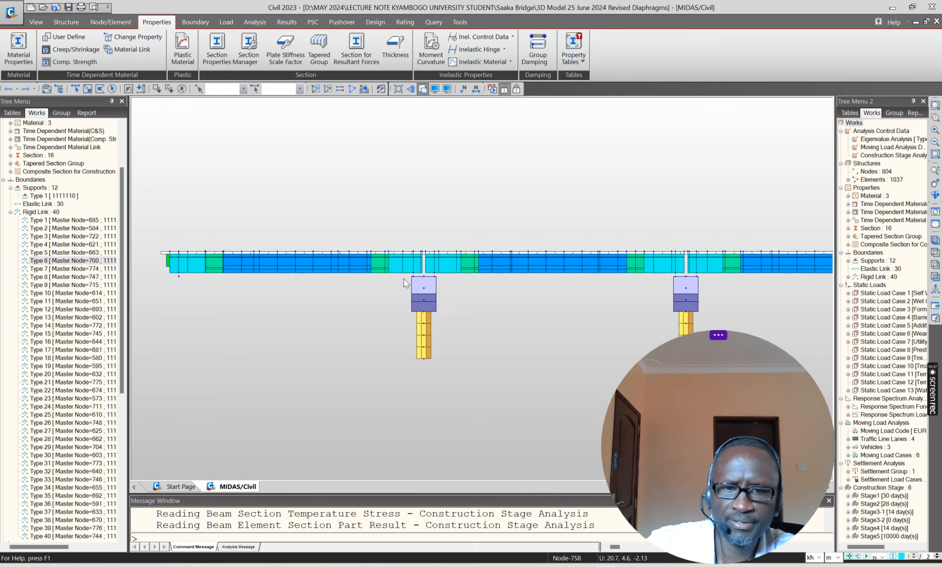
scroll(230, 287, "up", 2)
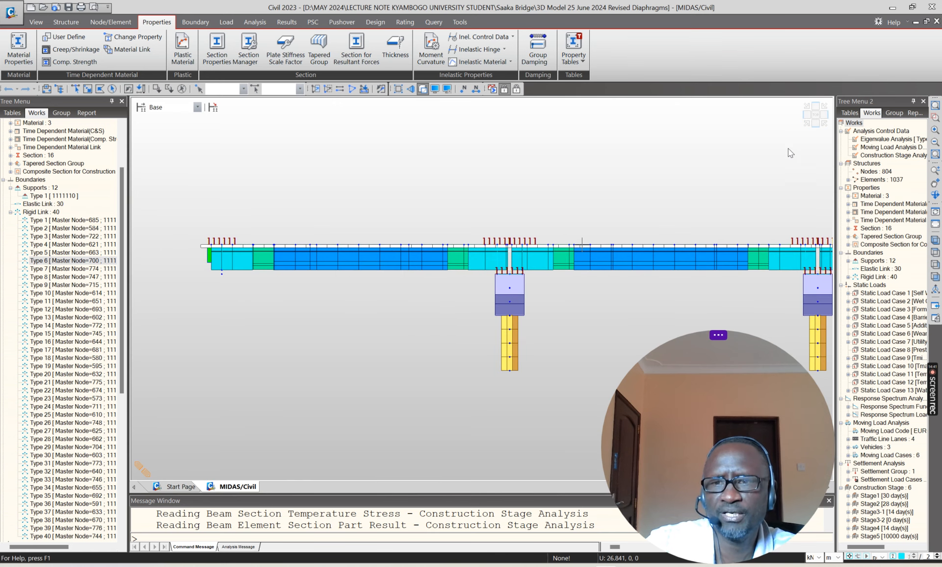
Step: Return to the isometric view, hide the rigid links on the bridge model and collapse the rigid link list
left_click(806, 123)
left_click(66, 260)
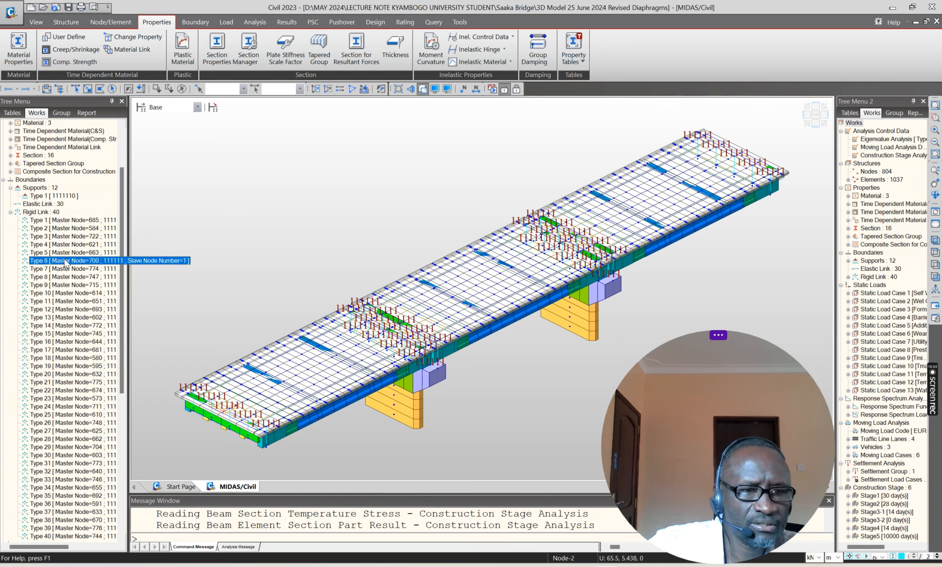
right_click(66, 260)
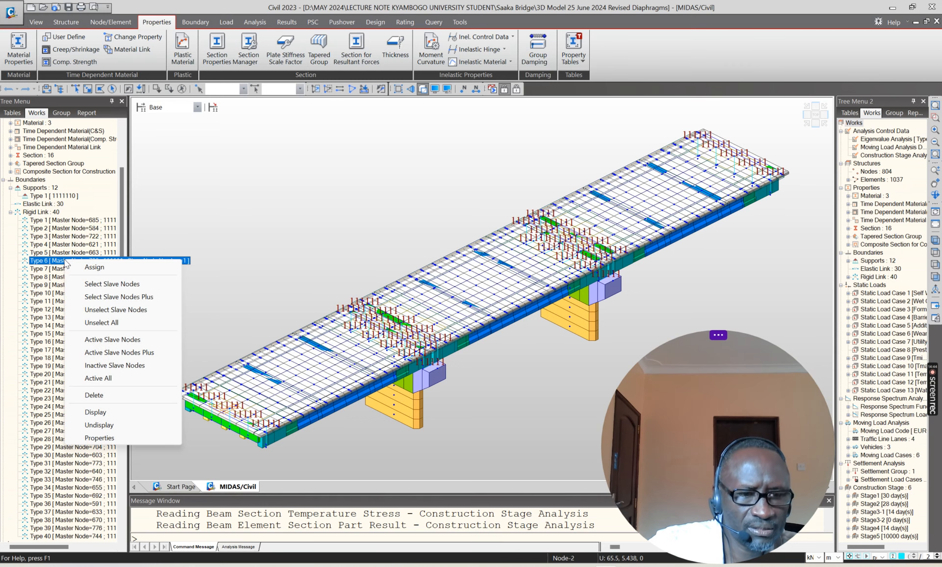
left_click(99, 425)
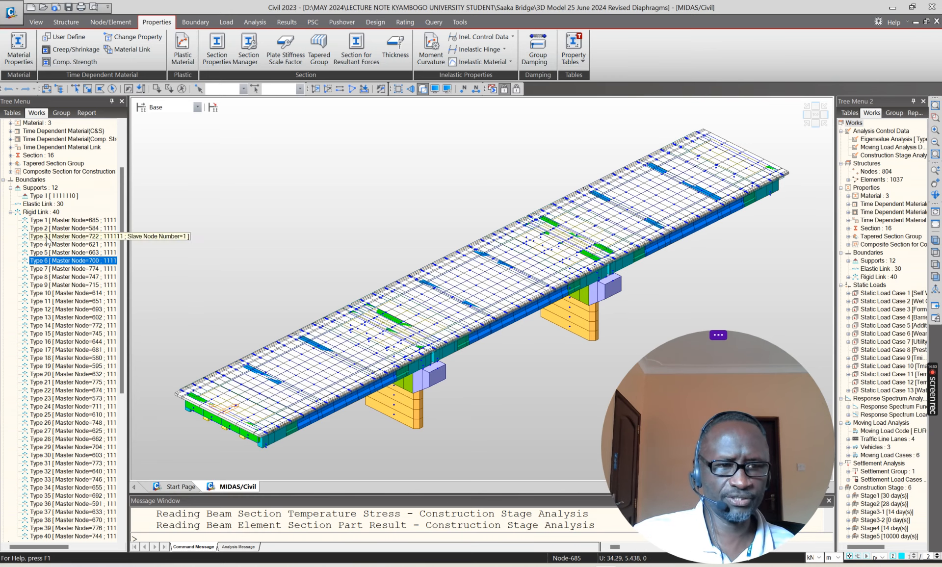
left_click(10, 212)
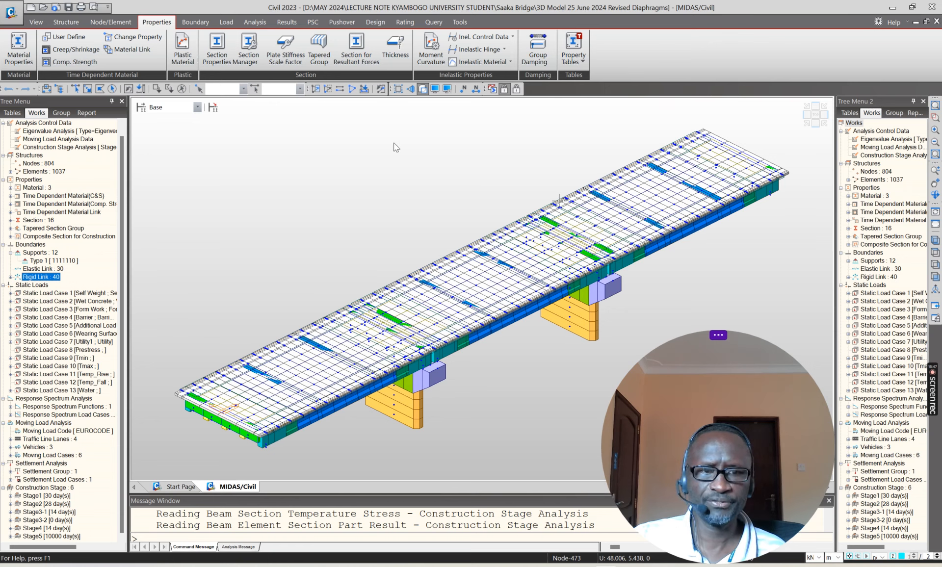
Step: Review the model at construction stages Stage1, Stage2, Stage3-1, Stage3-2 and Stage4 in turn
left_click(197, 107)
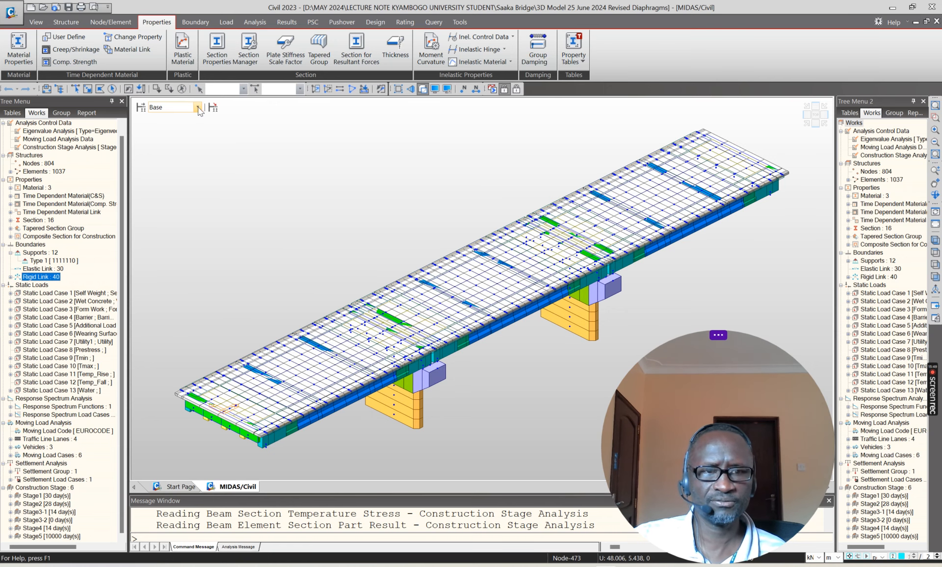
left_click(175, 126)
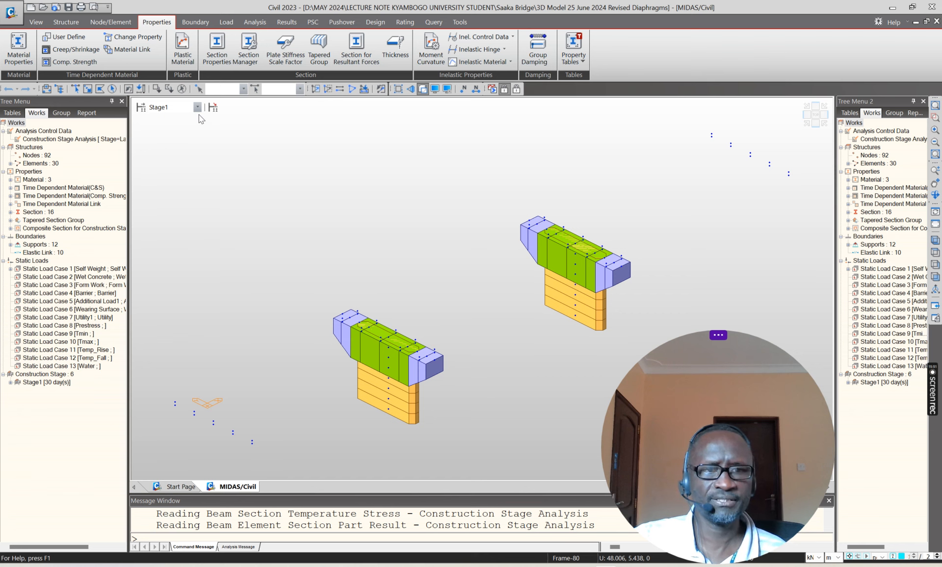
left_click(198, 107)
left_click(170, 134)
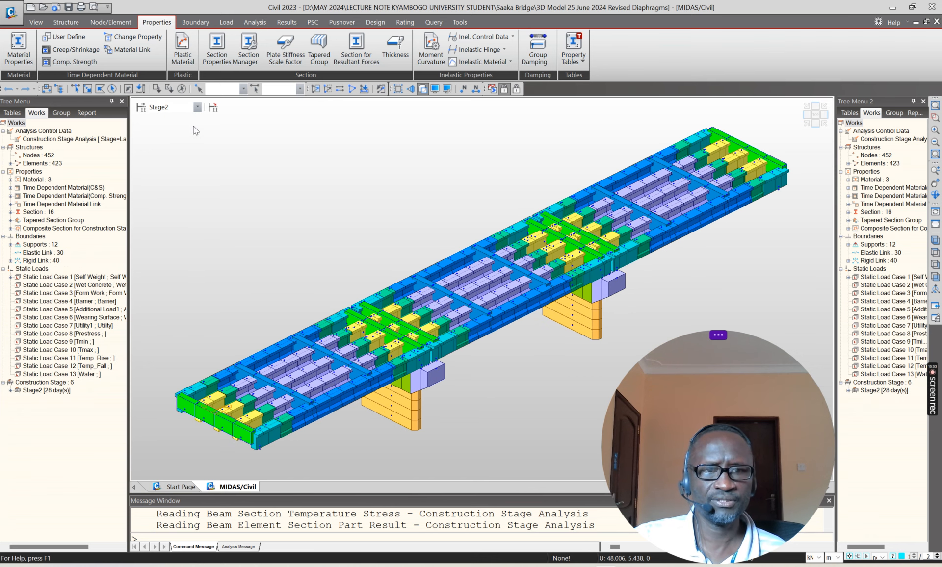
left_click(198, 108)
left_click(190, 143)
left_click(197, 108)
left_click(173, 149)
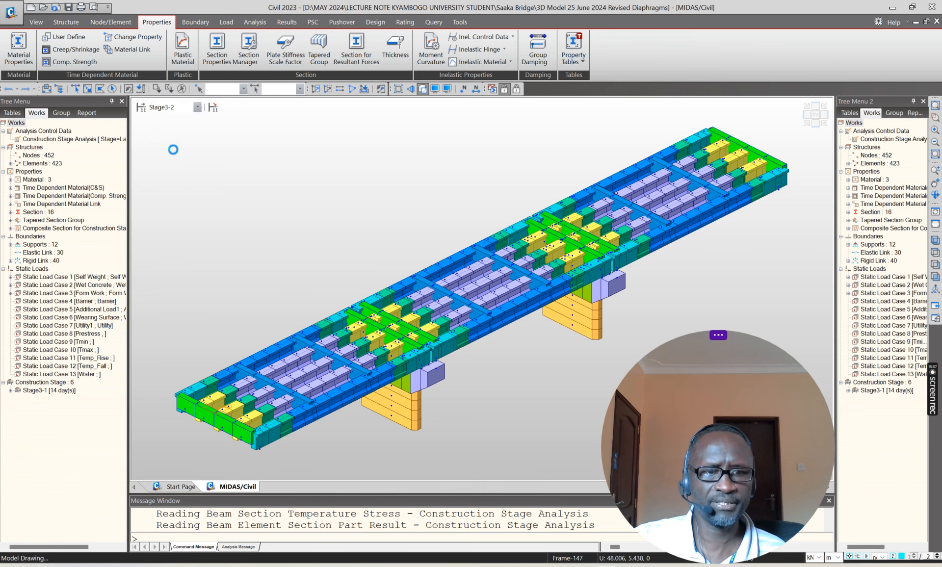
left_click(197, 107)
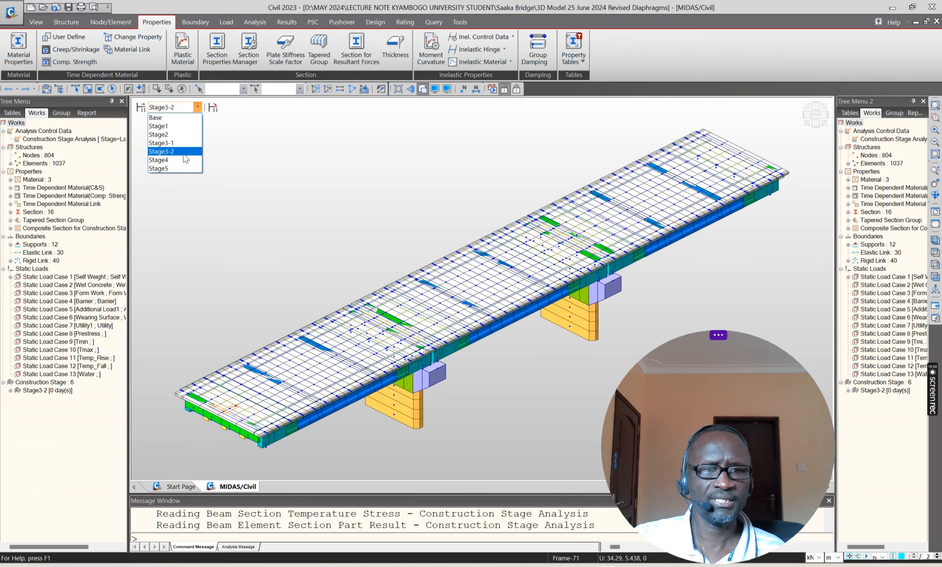
left_click(171, 160)
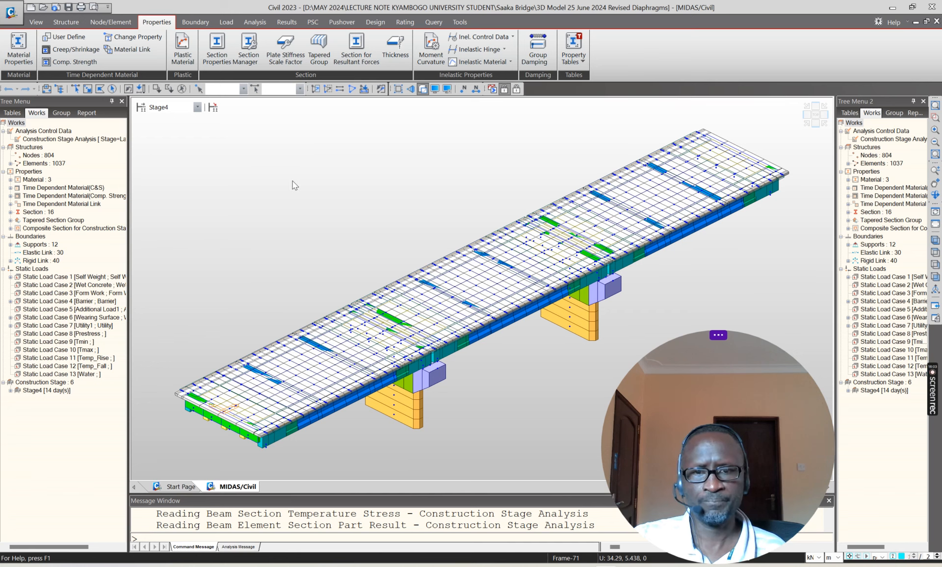
Step: Switch the bridge model to postprocessing mode
left_click(517, 89)
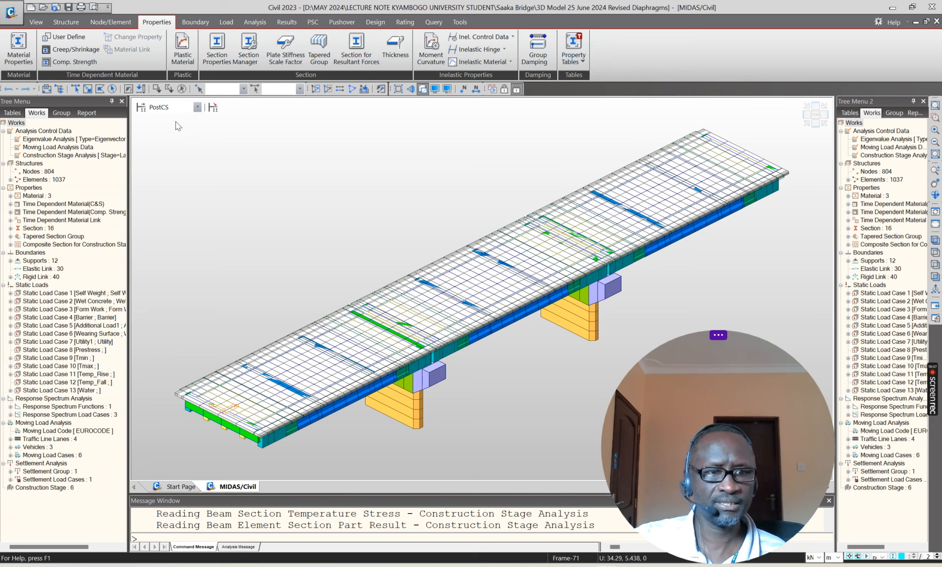